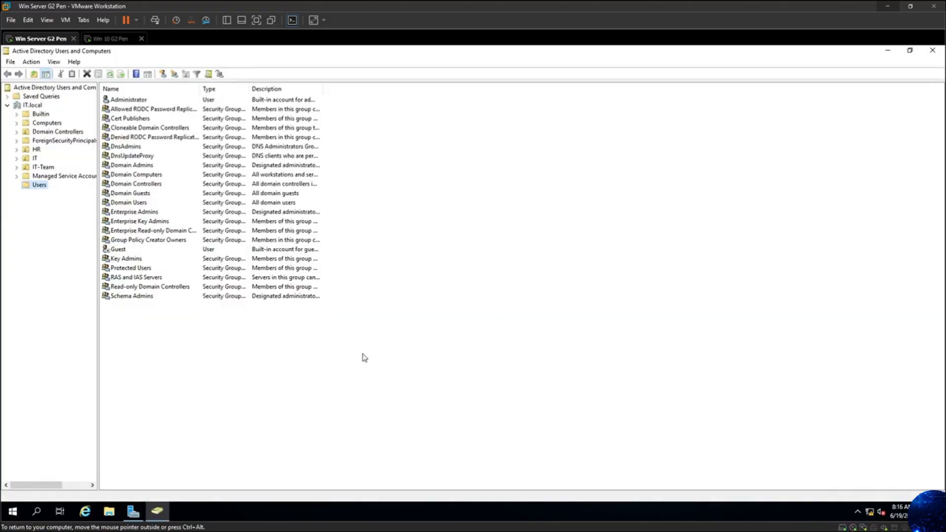
Review the members of the Domain Admins group and the contents of the IT-Team organizational unit.
click(147, 166)
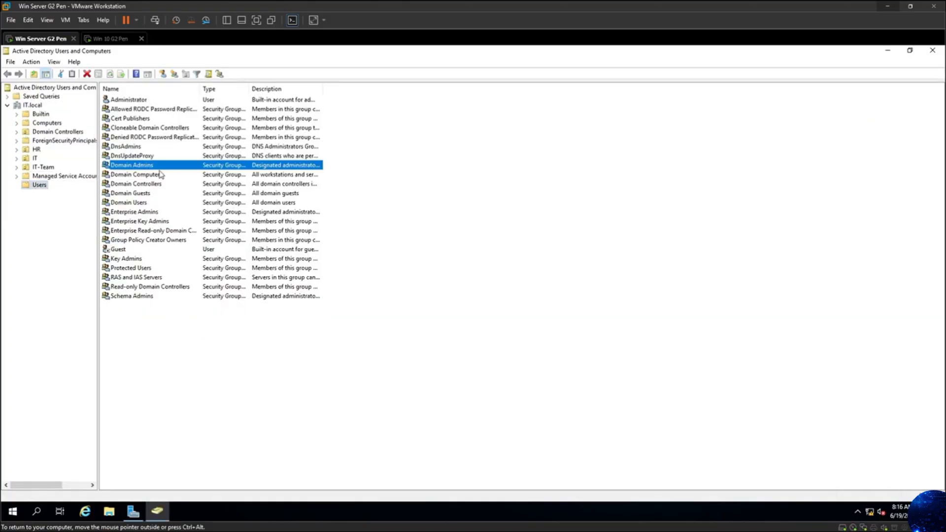
double_click(166, 167)
click(417, 186)
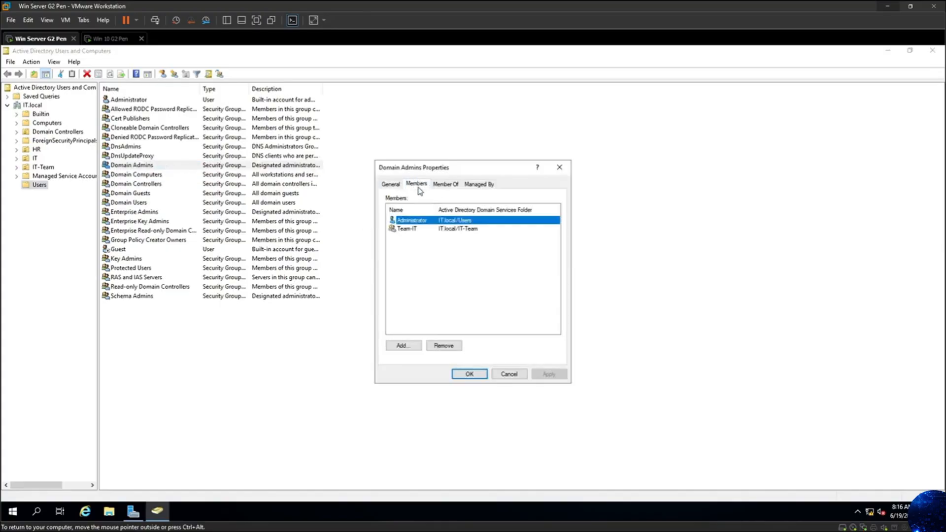
click(410, 231)
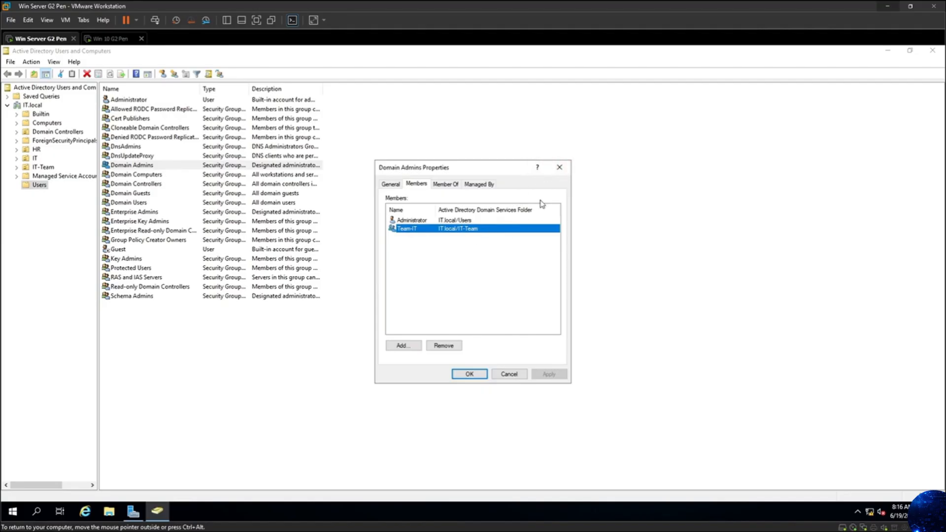
click(560, 168)
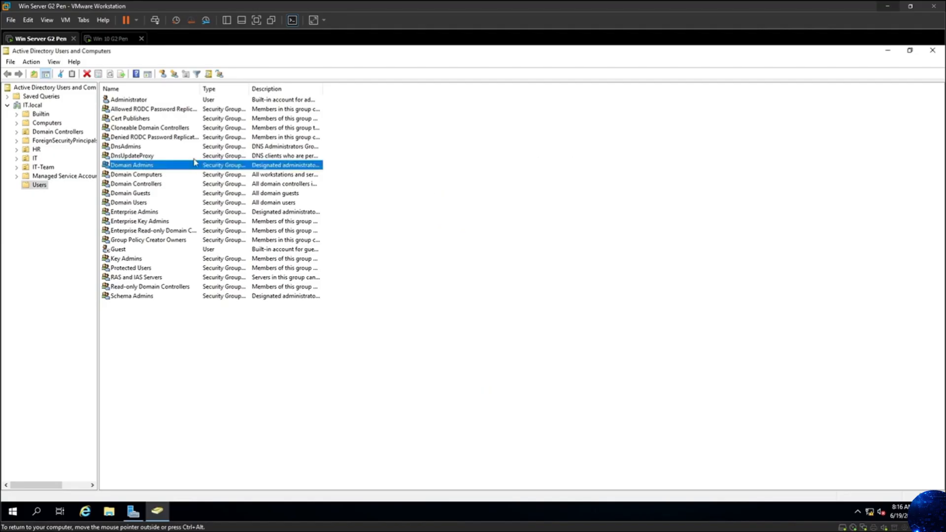
click(41, 167)
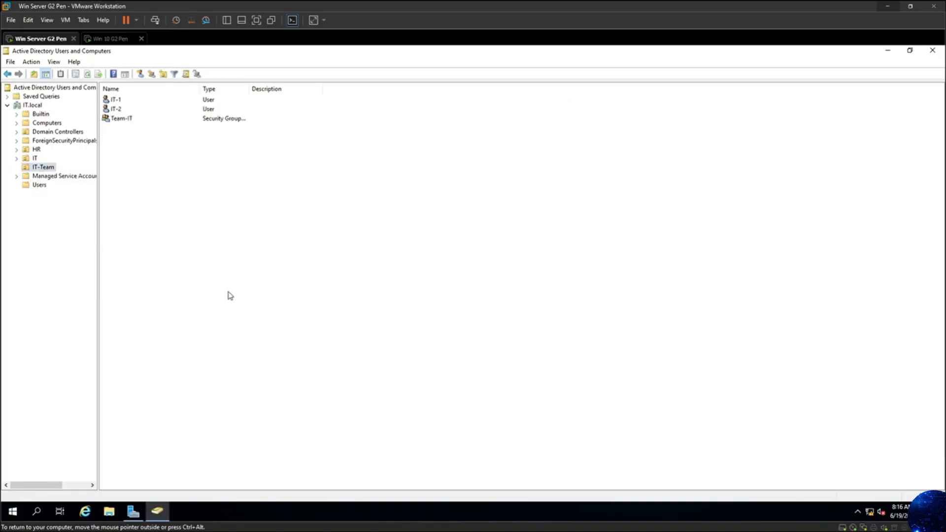
Switch to the Win 10 G2 Pen machine and open a maximized Local Group Policy Editor by running gpedit.msc, with a wider tree.
click(110, 38)
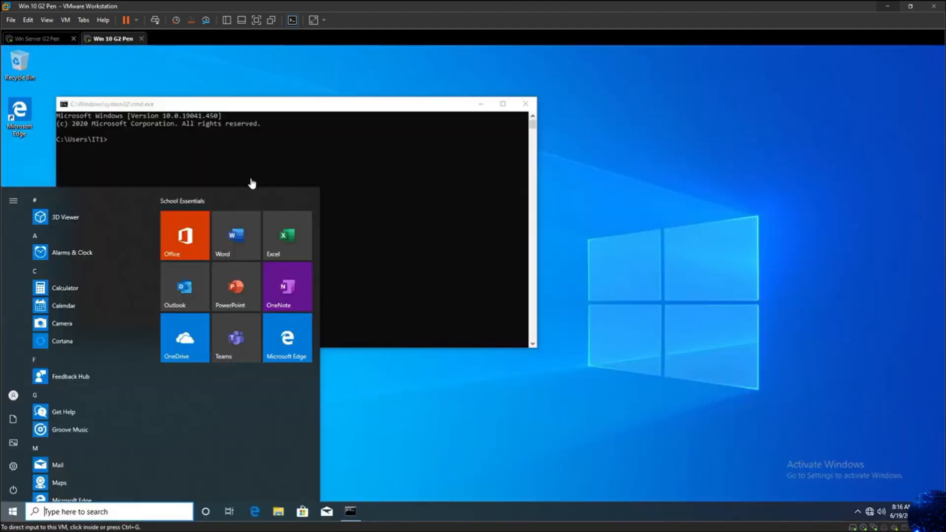
click(419, 280)
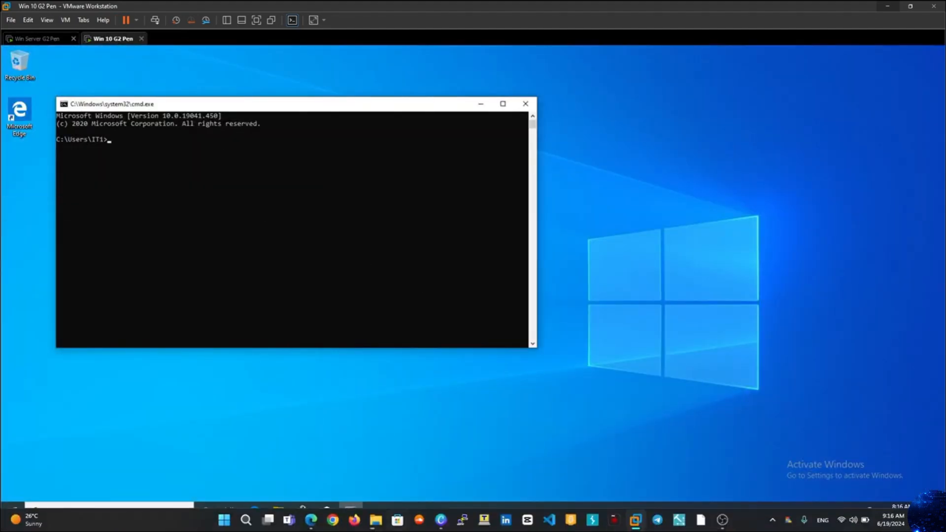
click(173, 148)
text(gpedit.msc)
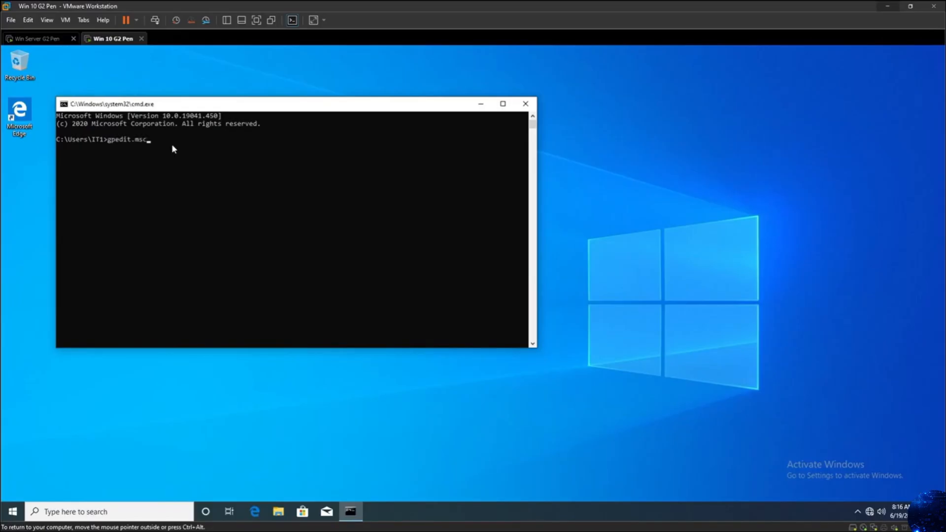
key(Return)
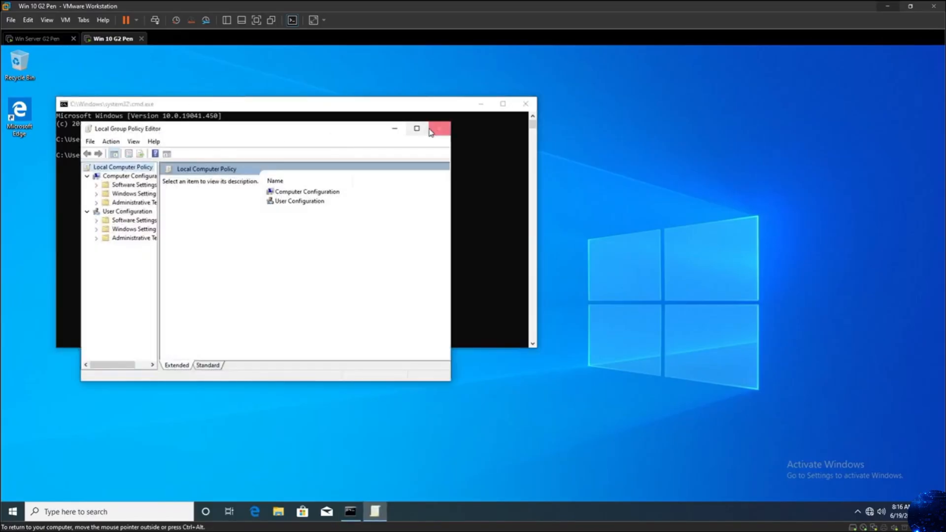
click(417, 128)
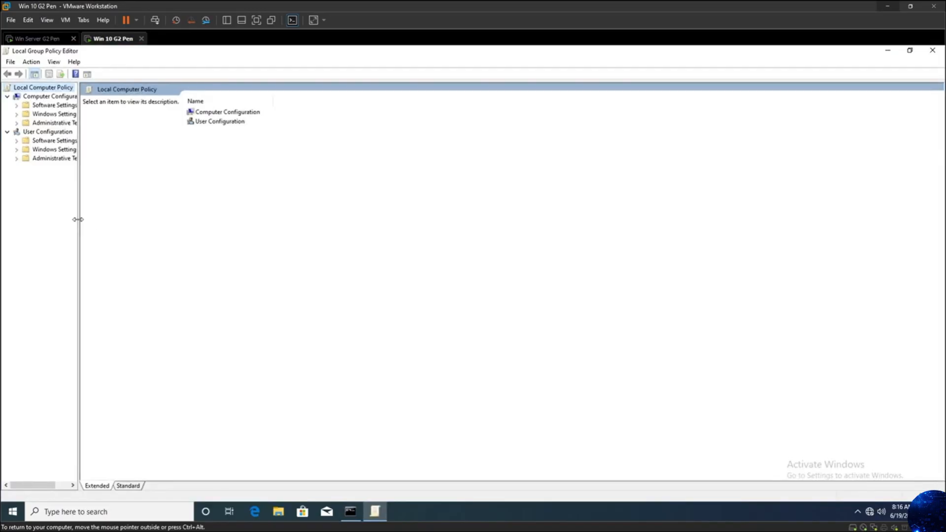
drag(78, 219, 131, 229)
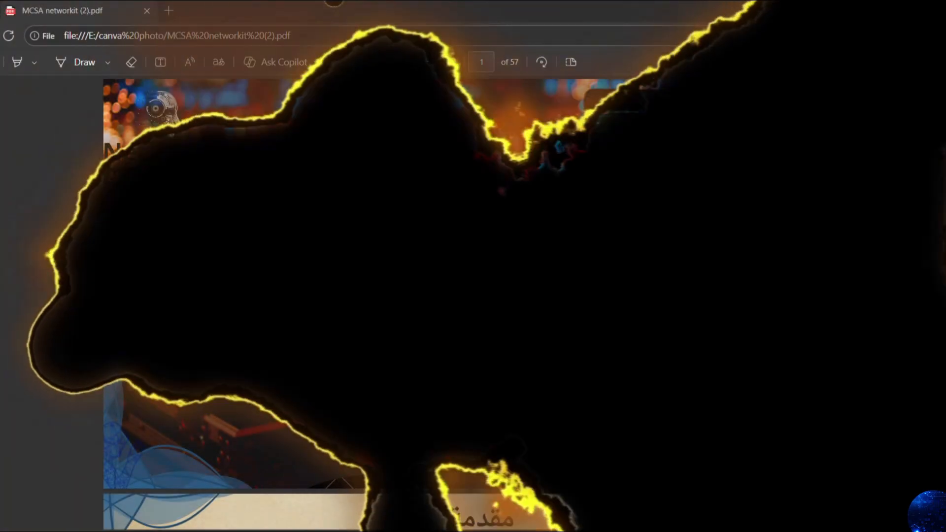
Read the preface and introduction pages of the MCSA networkit PDF.
scroll(467, 296, down, 8)
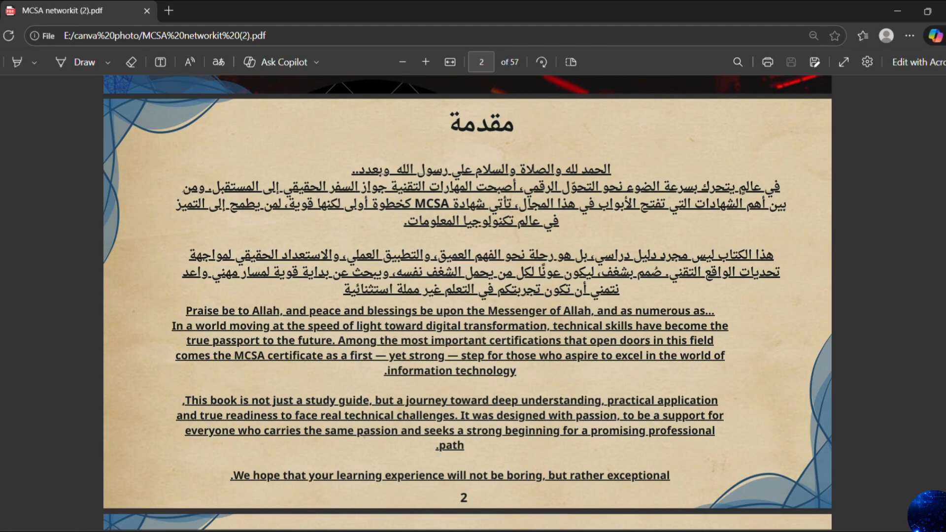
scroll(467, 302, down, 9)
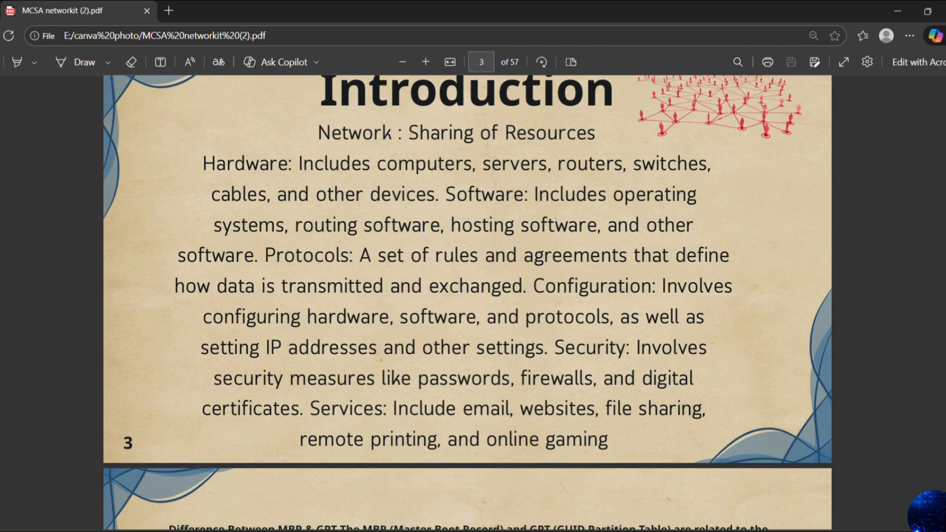
scroll(467, 302, up, 1)
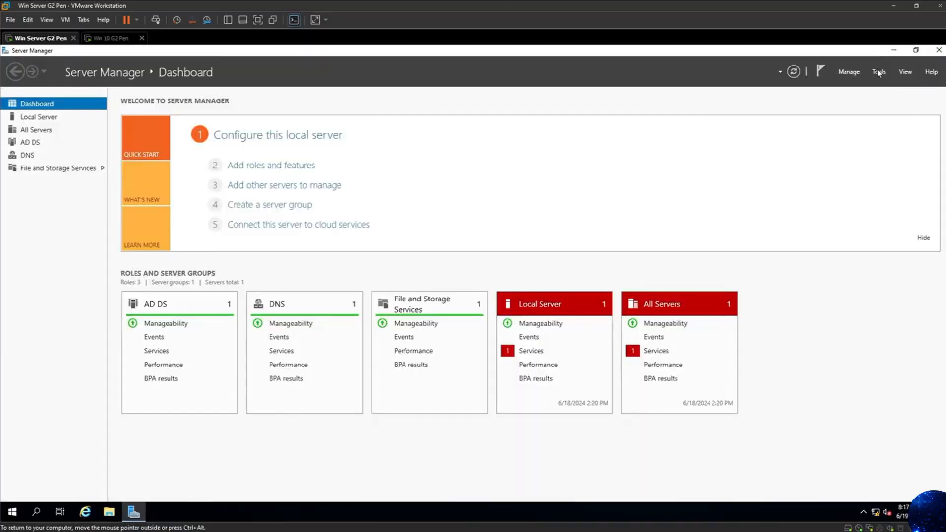
View the top-level nodes of the IT.local forest in Group Policy Management, and close the console.
click(880, 72)
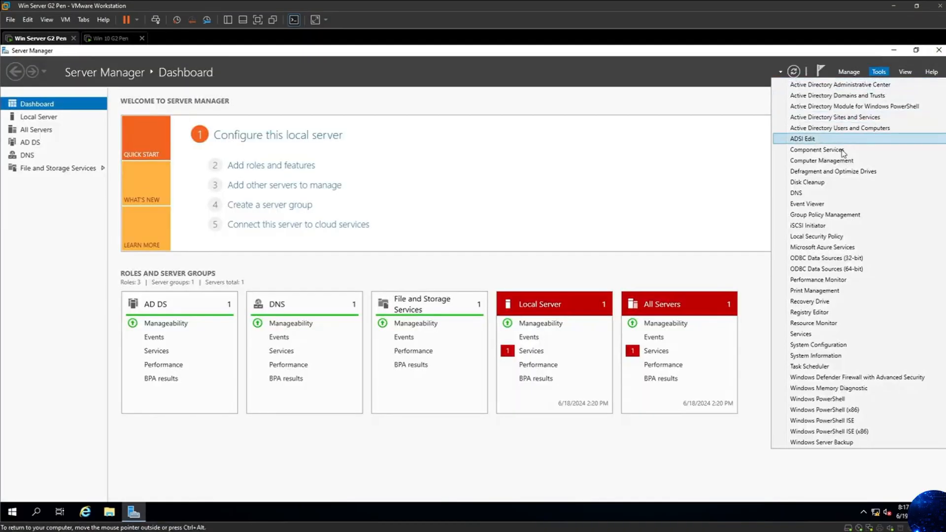
click(837, 215)
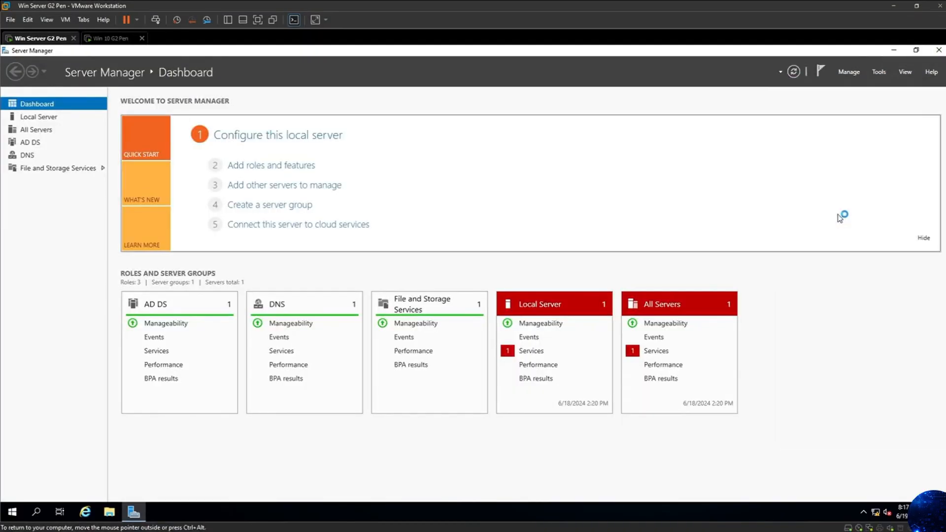
click(402, 116)
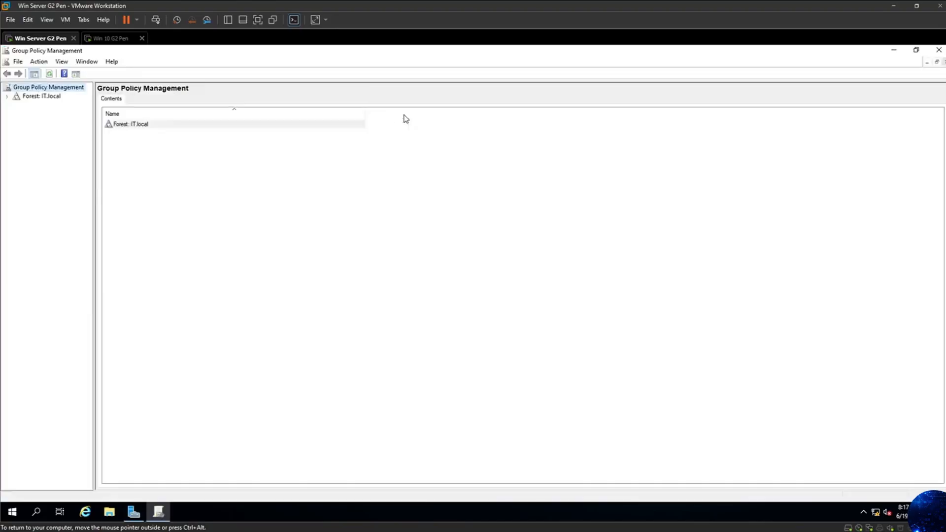
drag(93, 149, 154, 161)
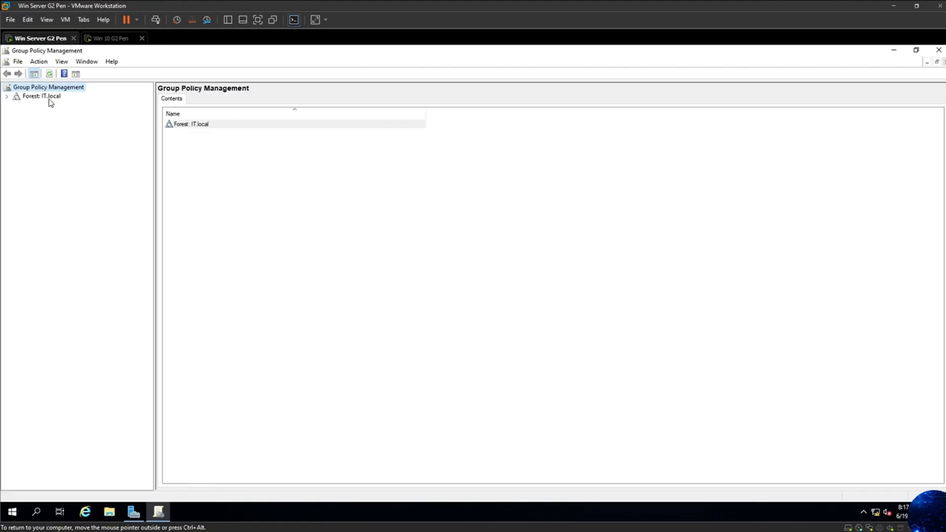
click(7, 97)
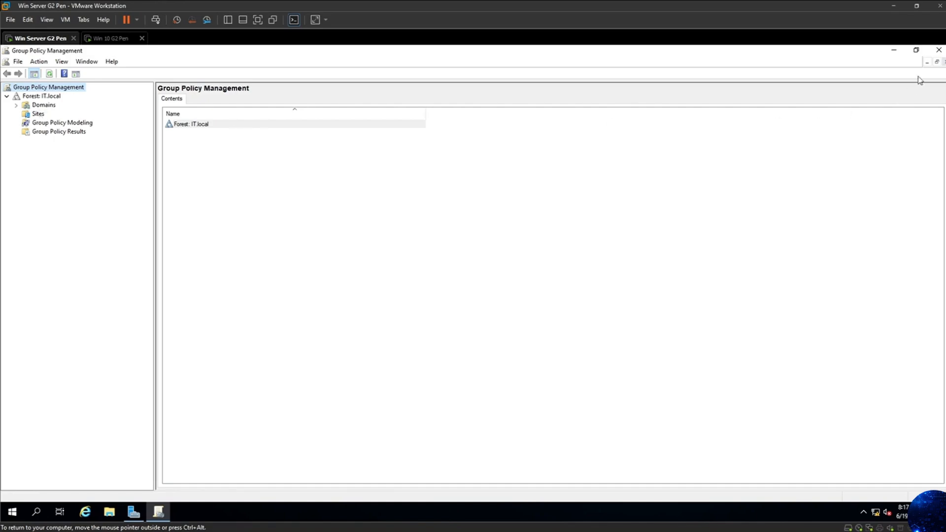
click(938, 51)
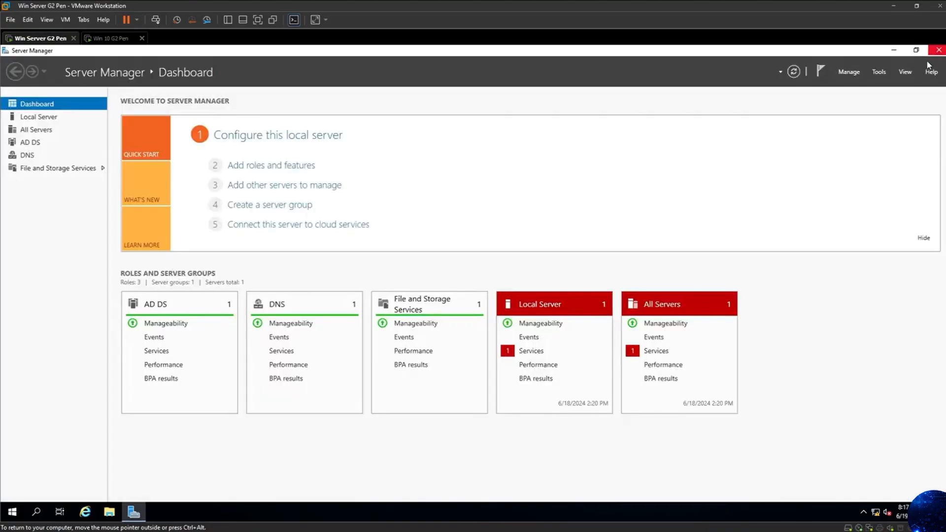
Open Active Directory Sites and Services and examine the servers under Default-First-Site-Name.
click(879, 72)
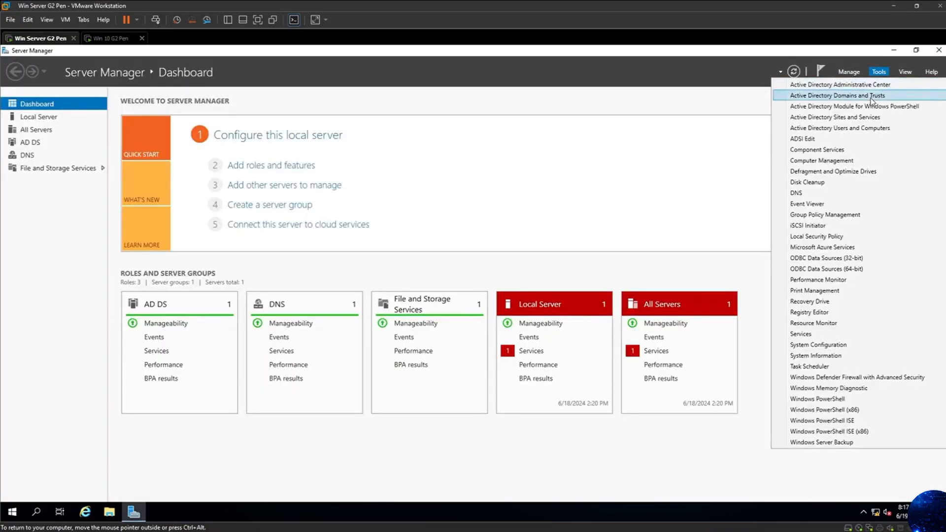
click(872, 117)
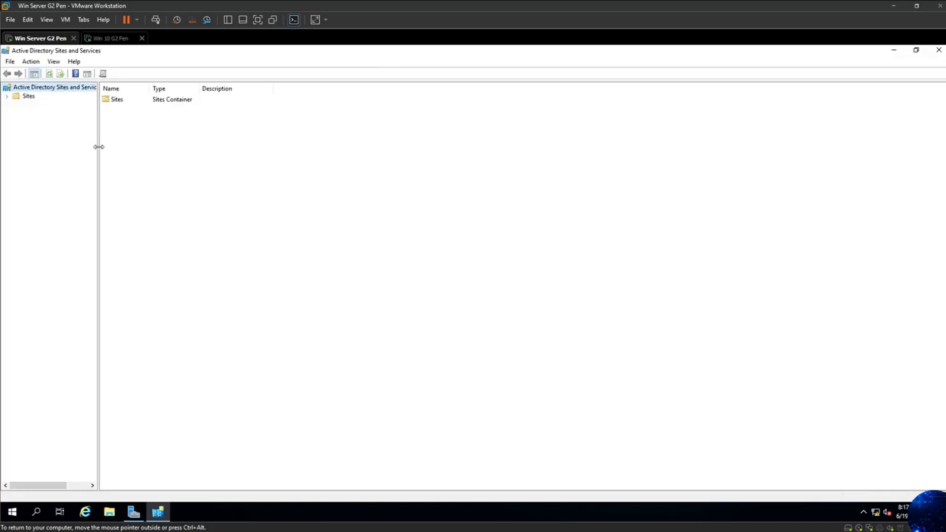
drag(98, 147, 146, 147)
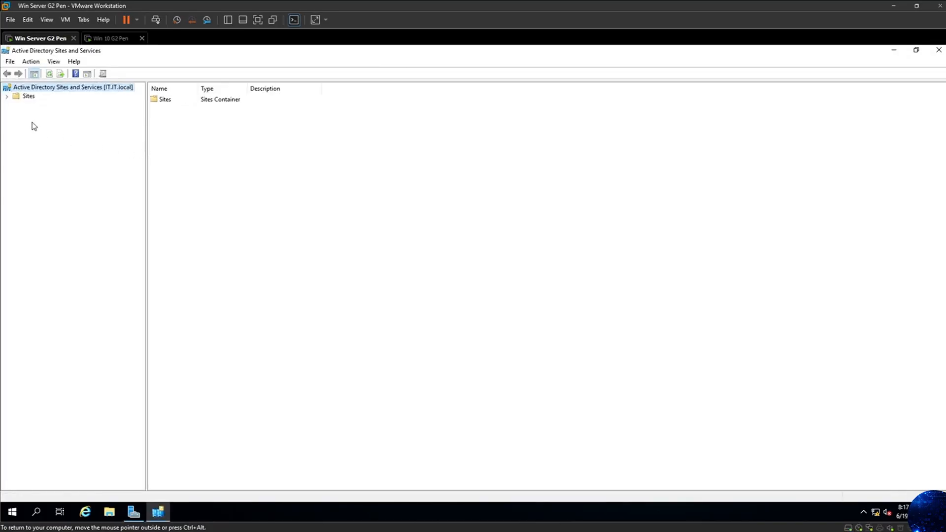
click(8, 96)
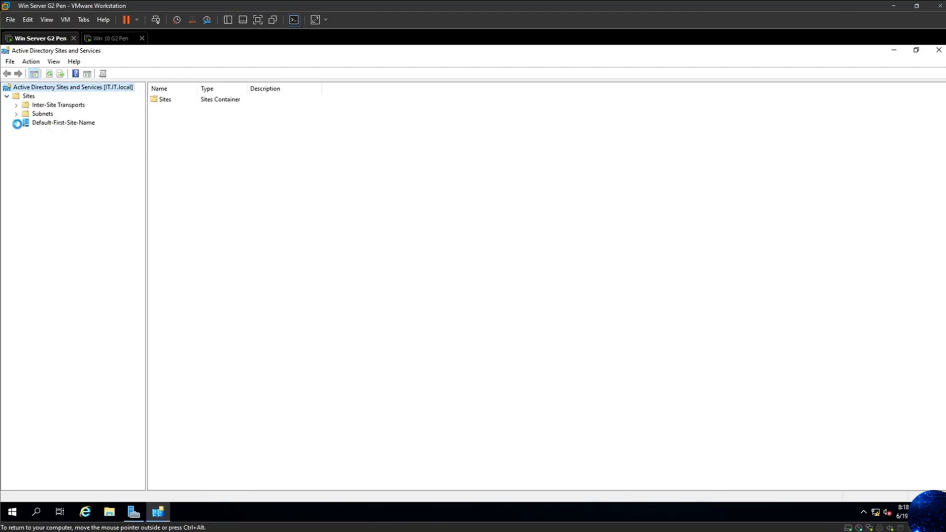
click(16, 123)
click(25, 131)
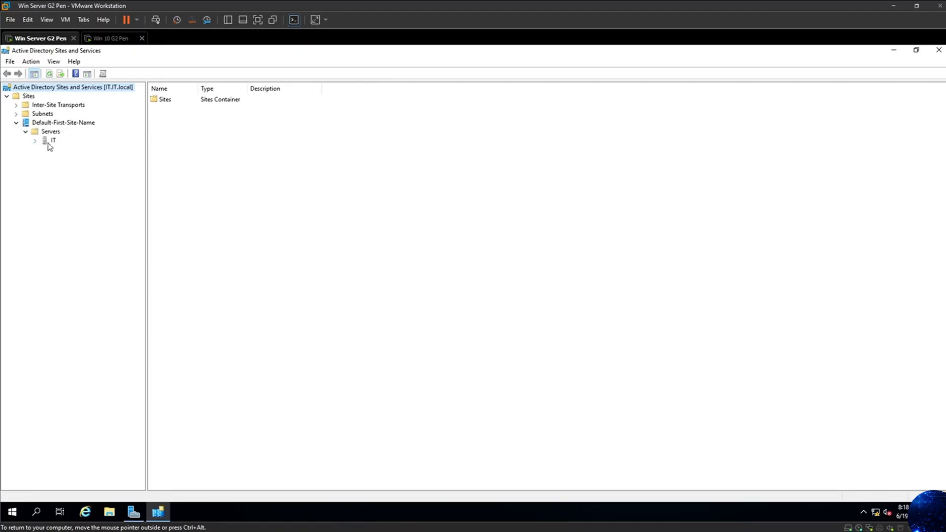
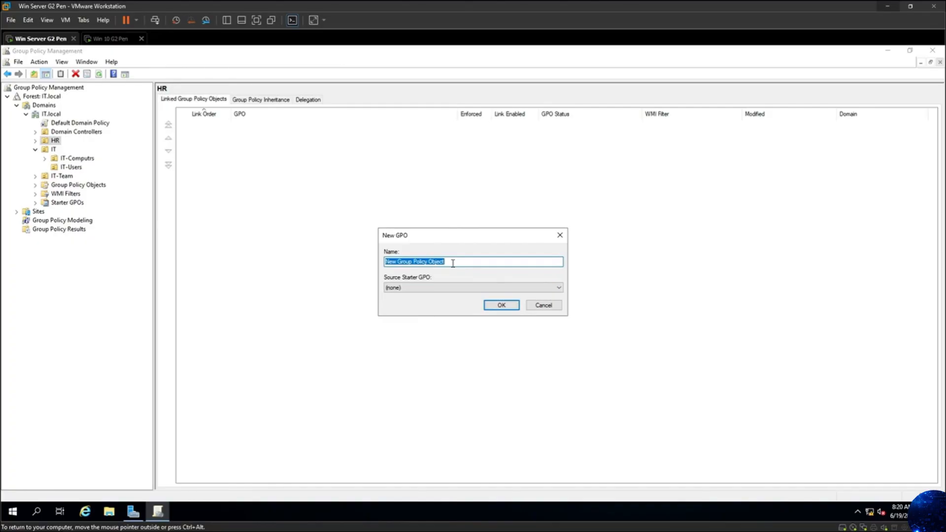
Cancel the new GPO for the HR unit and check the Win 10 G2 Pen desktop before returning to the server.
click(104, 39)
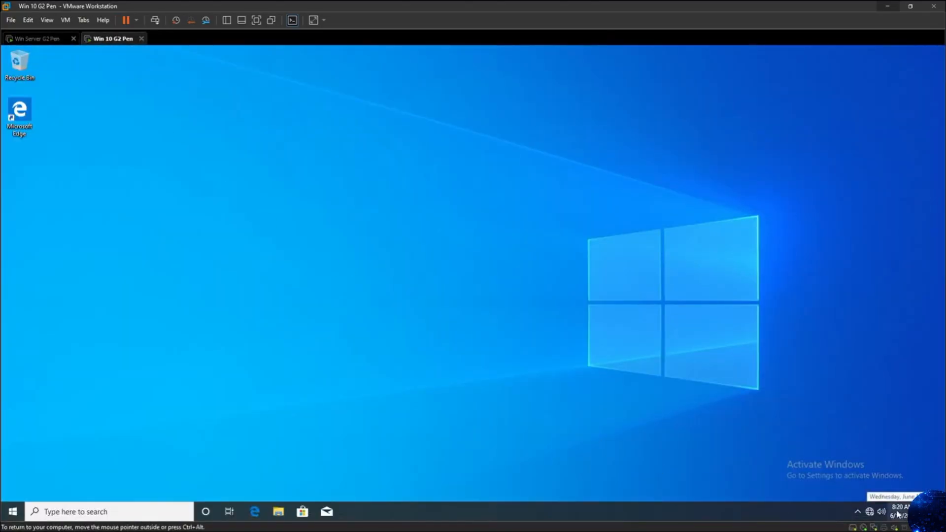
click(54, 39)
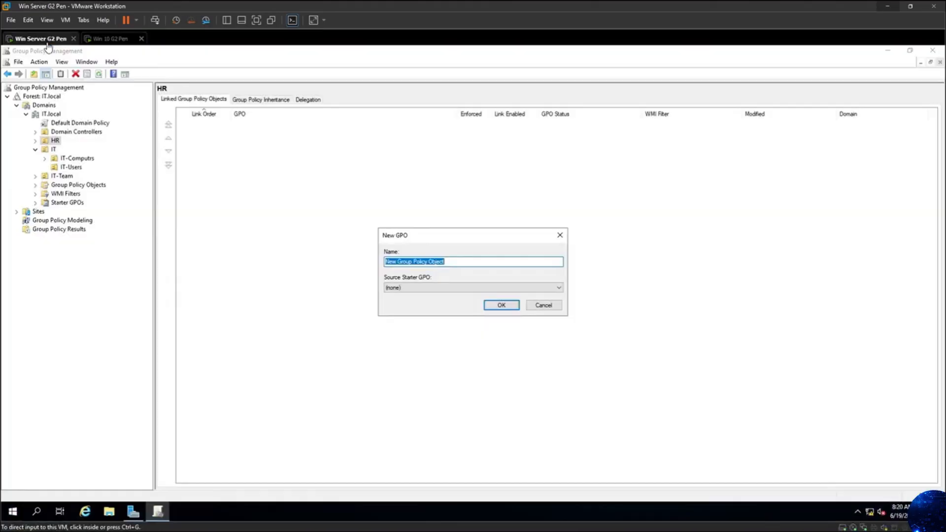
click(543, 305)
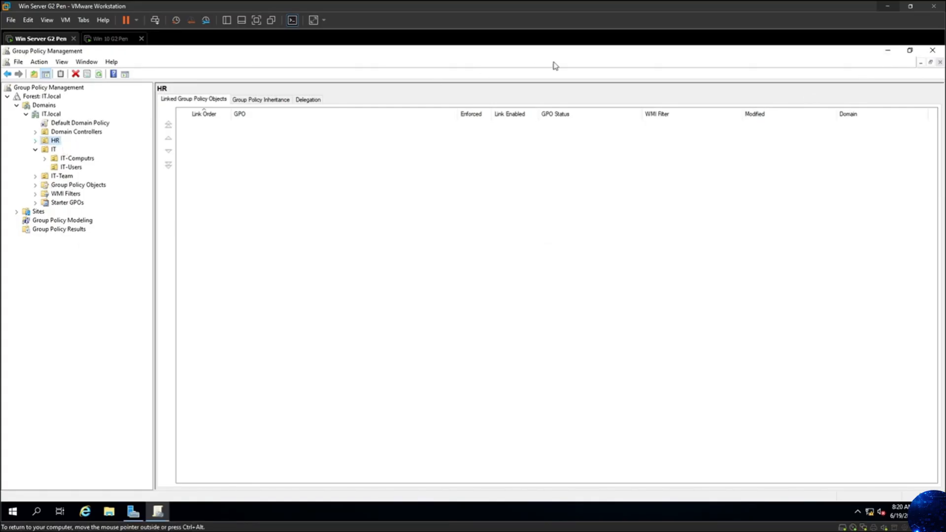
click(887, 50)
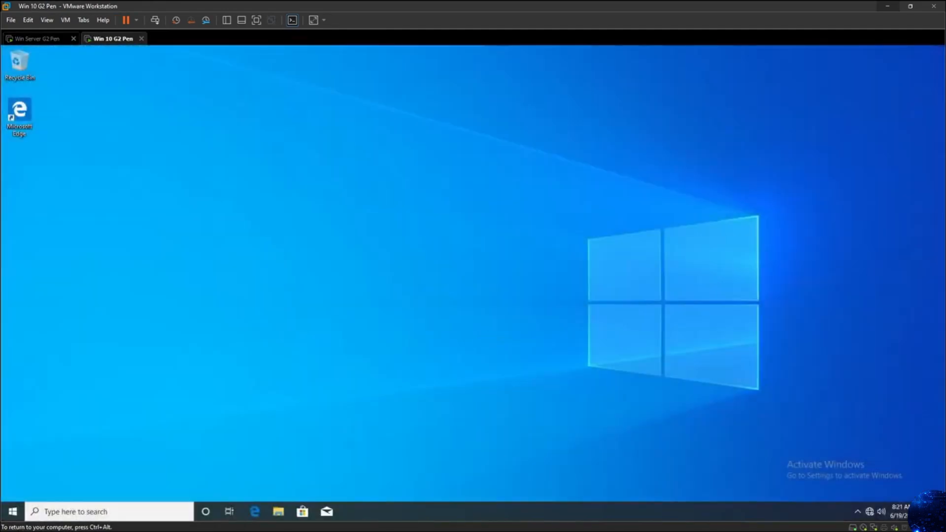
key(ctrl+alt)
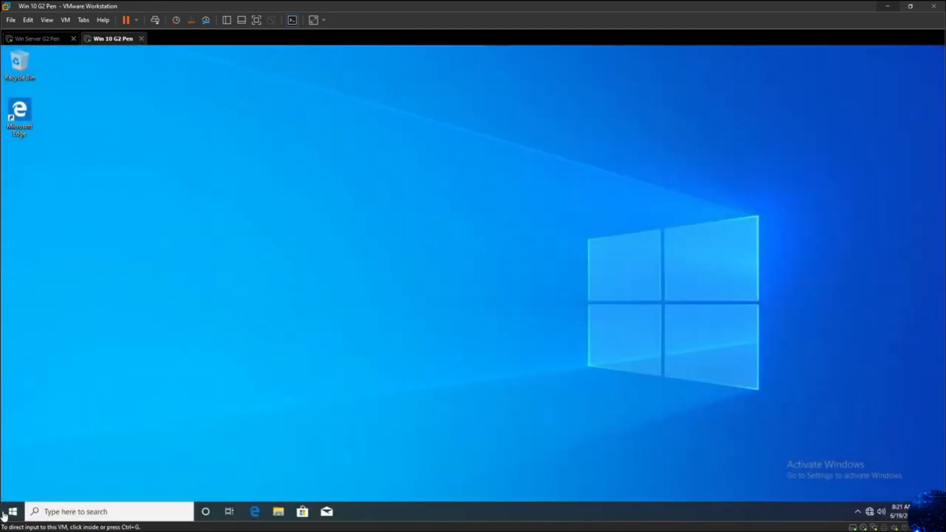
click(53, 40)
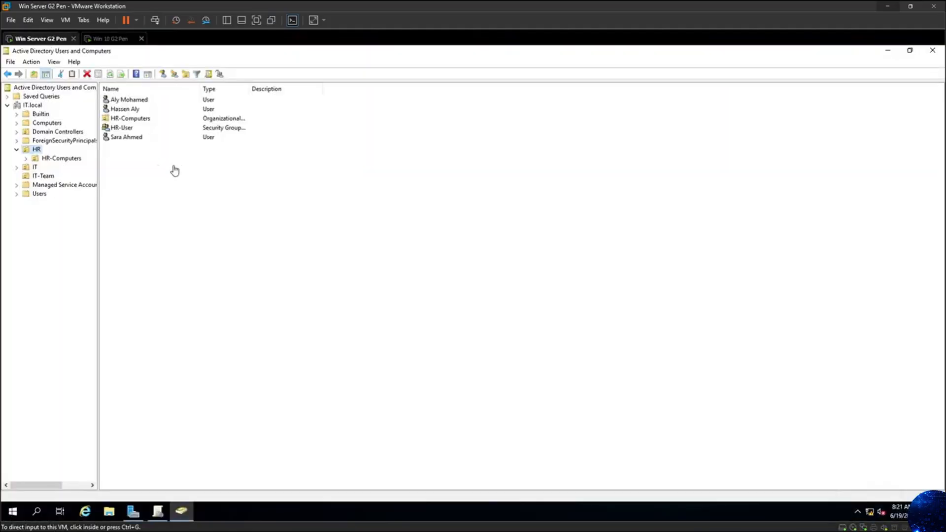
Create a GPO named Clock in Group Policy Management and link it to the HR unit.
click(158, 511)
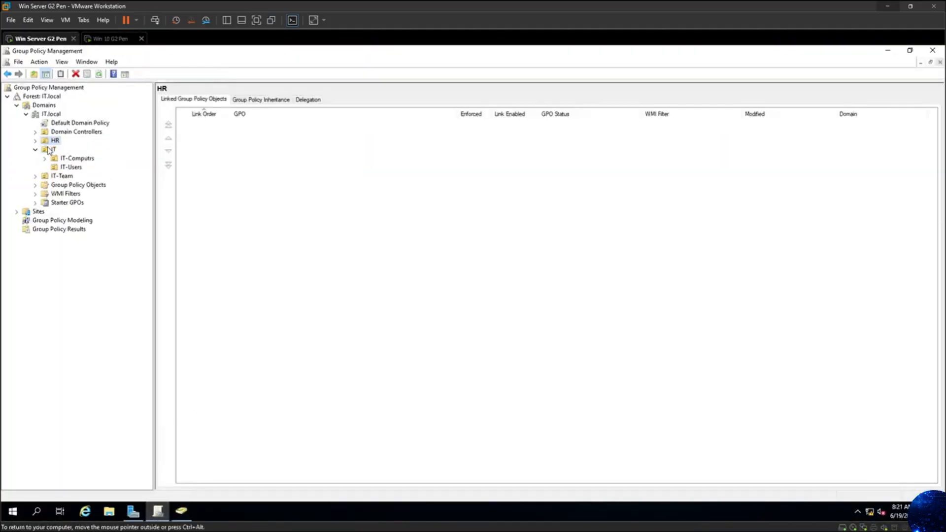
right_click(49, 143)
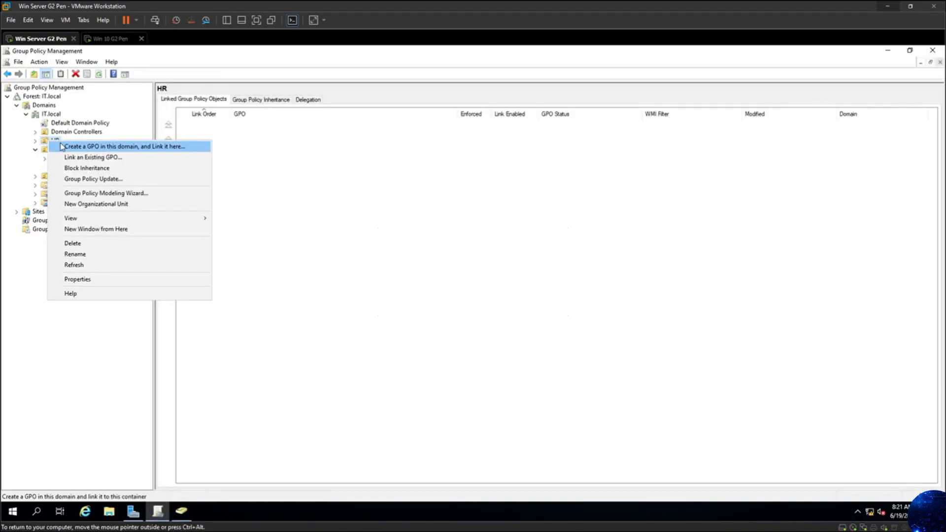
click(61, 147)
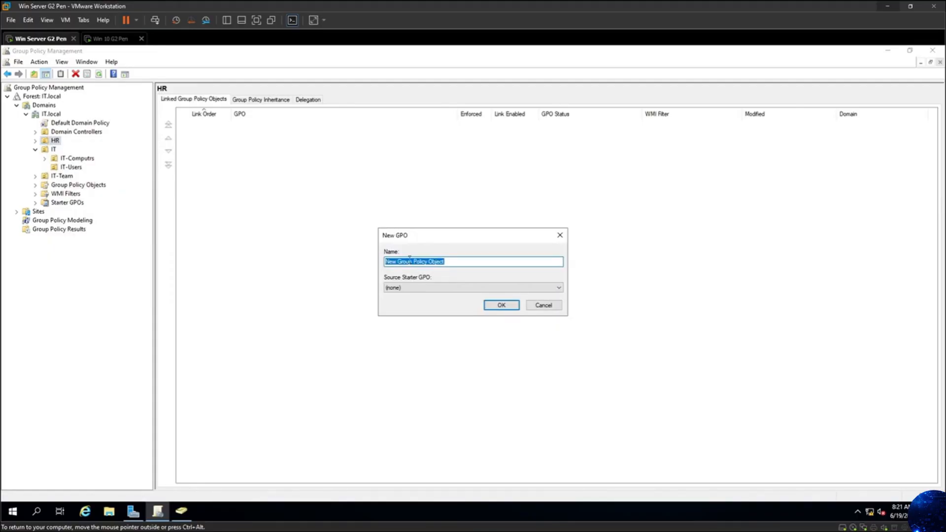
text(Clo)
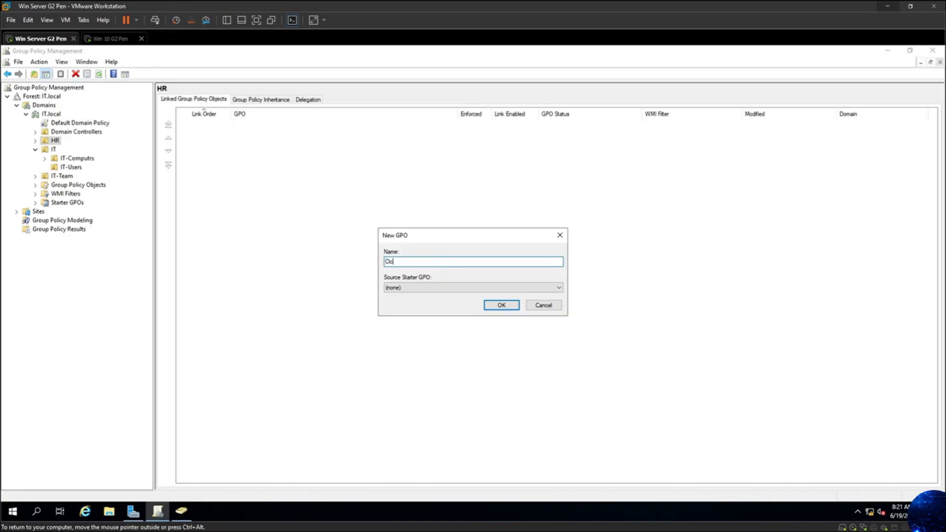
text(ck)
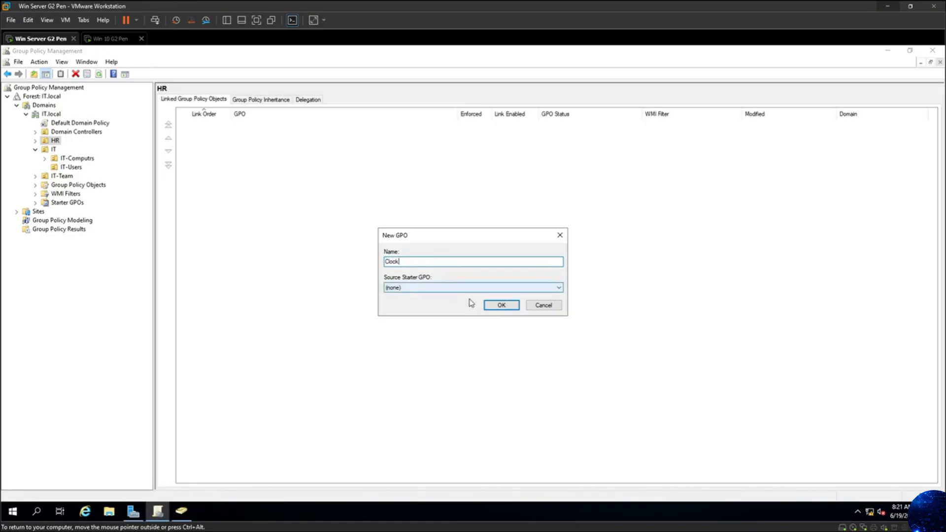
click(489, 306)
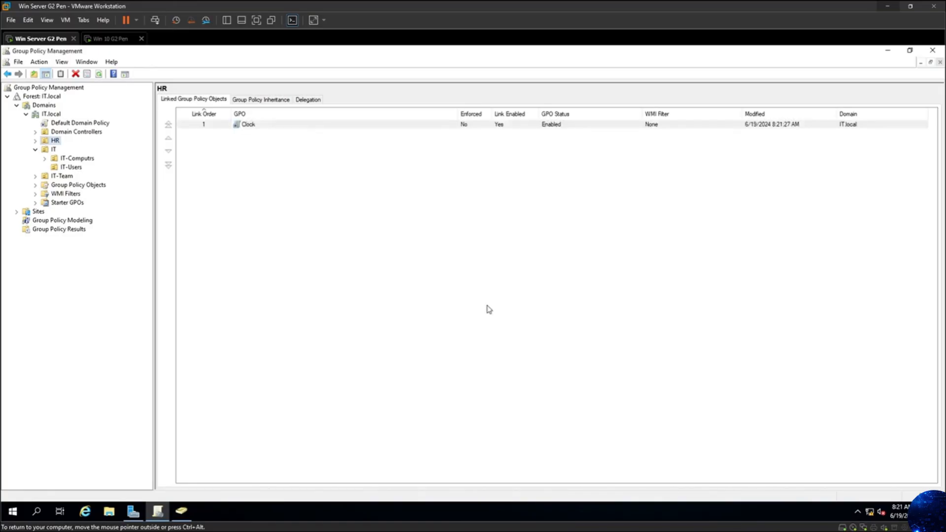
Open the Clock GPO under HR for editing, maximize the editor and widen its tree pane.
click(35, 141)
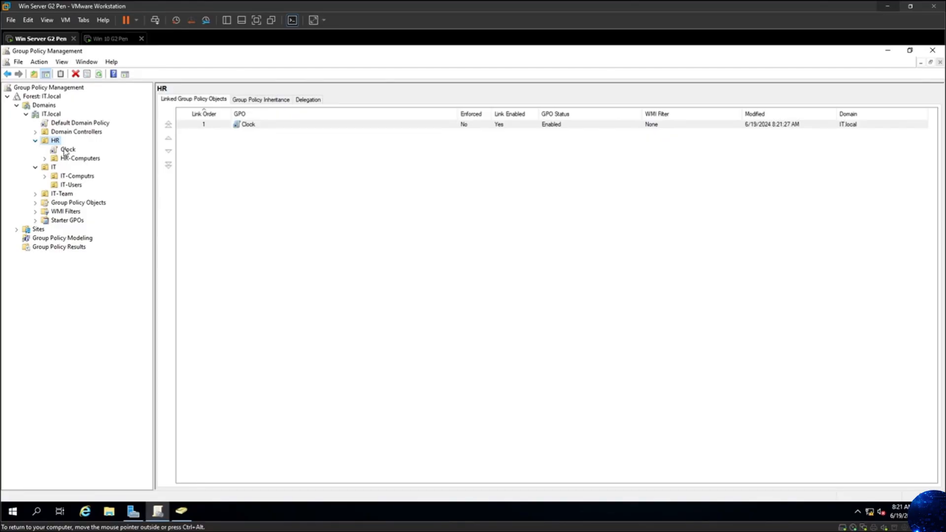
right_click(65, 152)
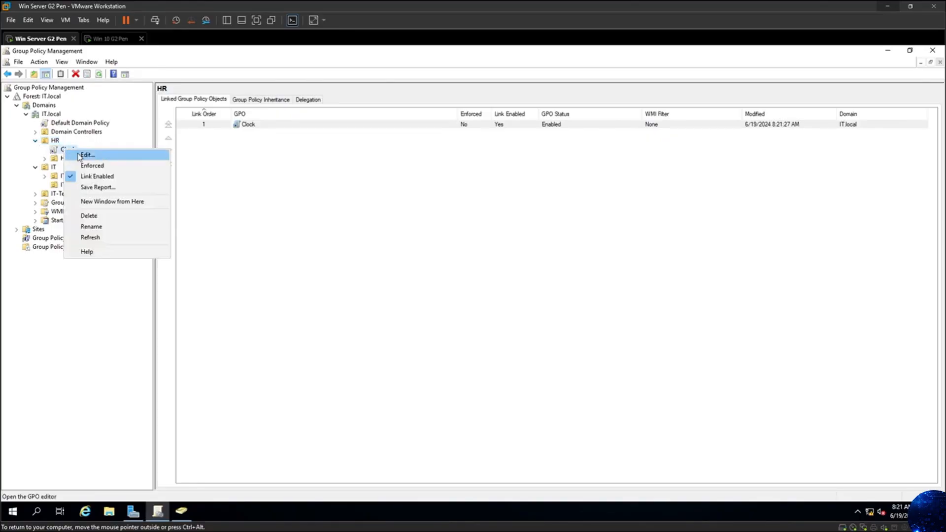
click(78, 157)
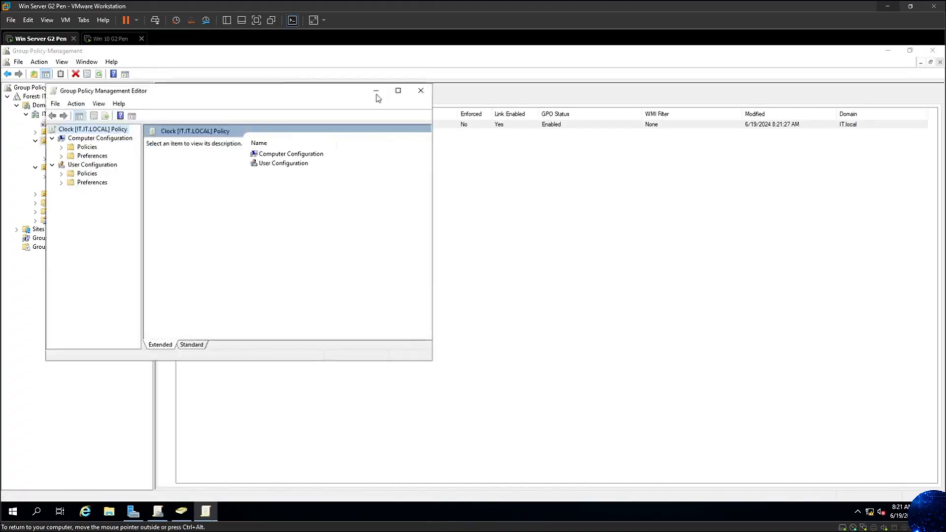
click(398, 91)
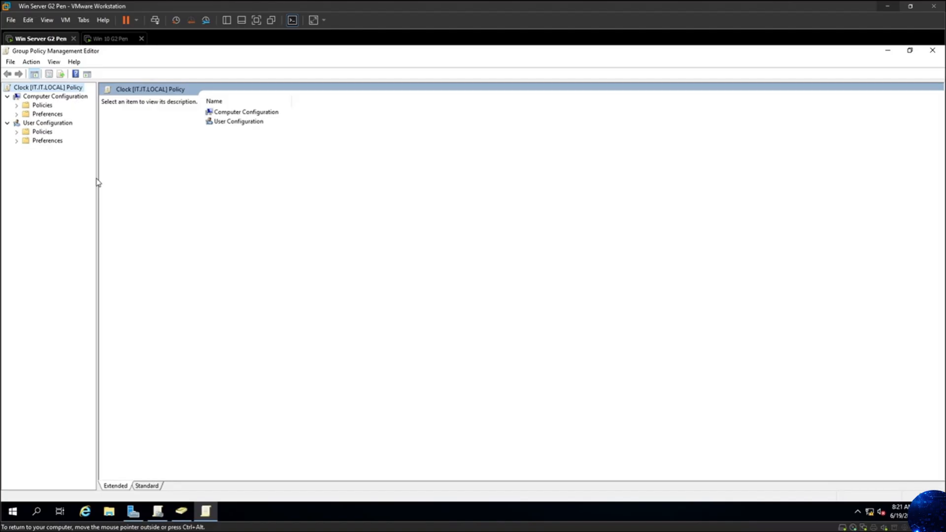
drag(97, 179, 160, 181)
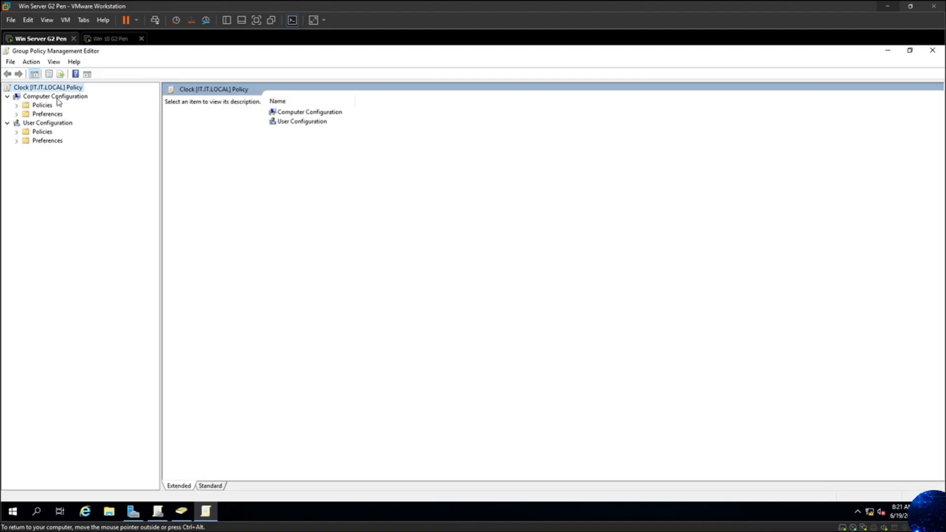
Browse the Start Menu and Taskbar settings in the user Administrative Templates policies.
click(16, 132)
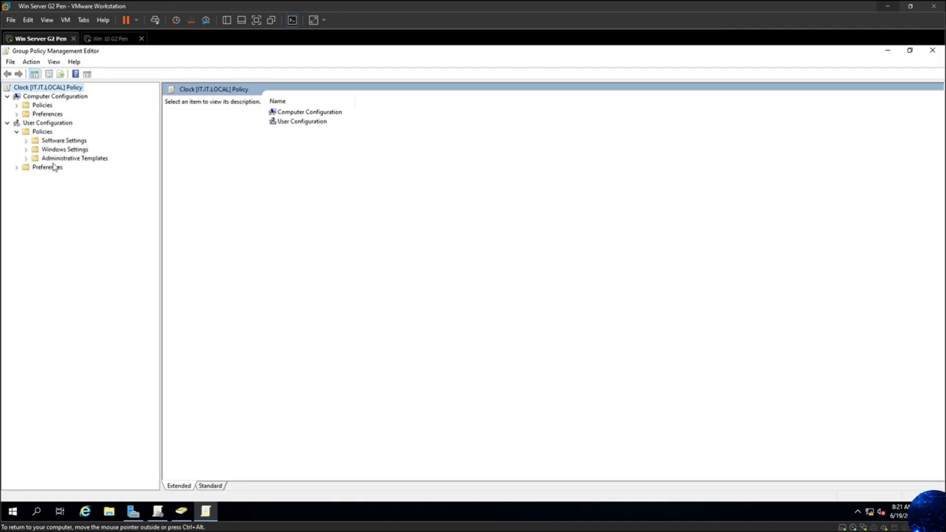
click(25, 159)
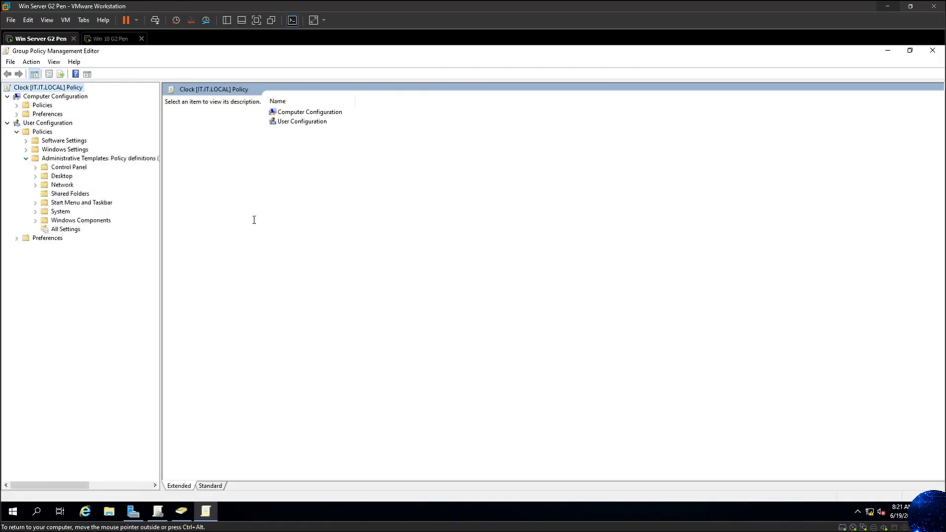
mouse_move(897, 510)
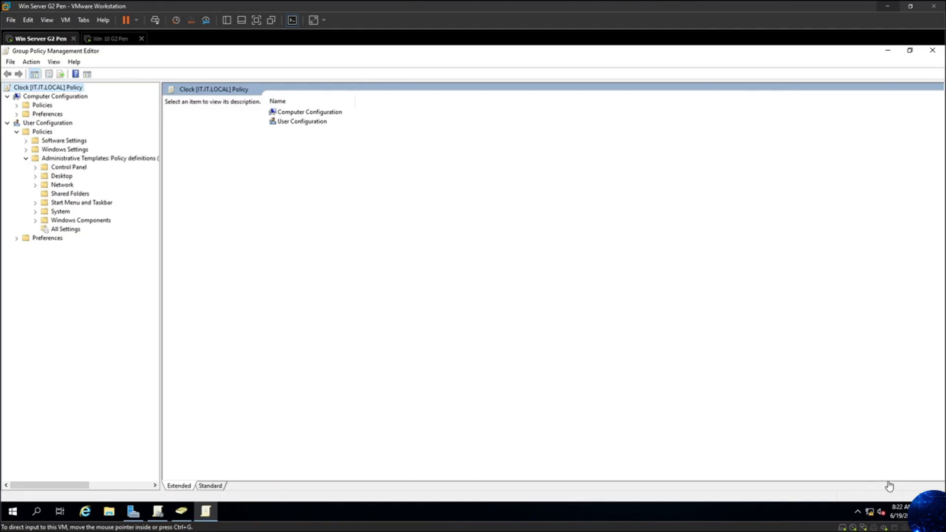
click(47, 204)
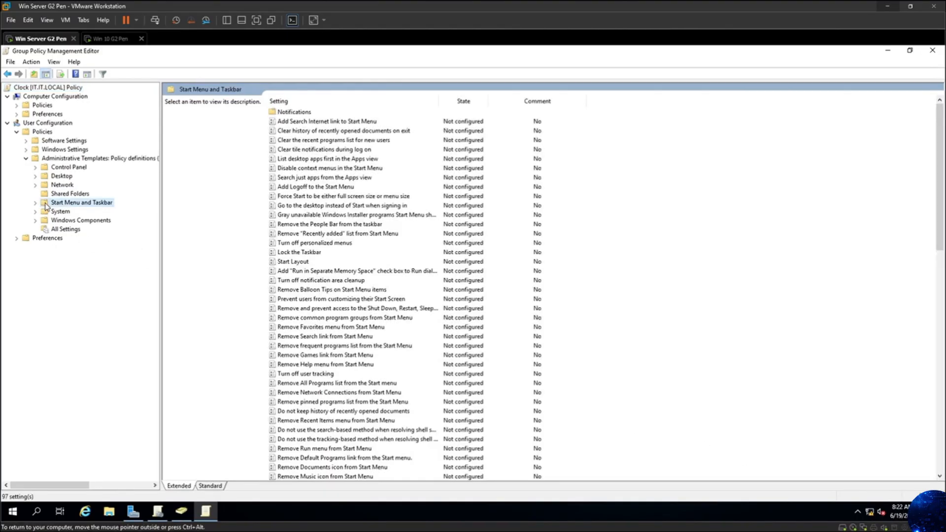
scroll(390, 272, down, 7)
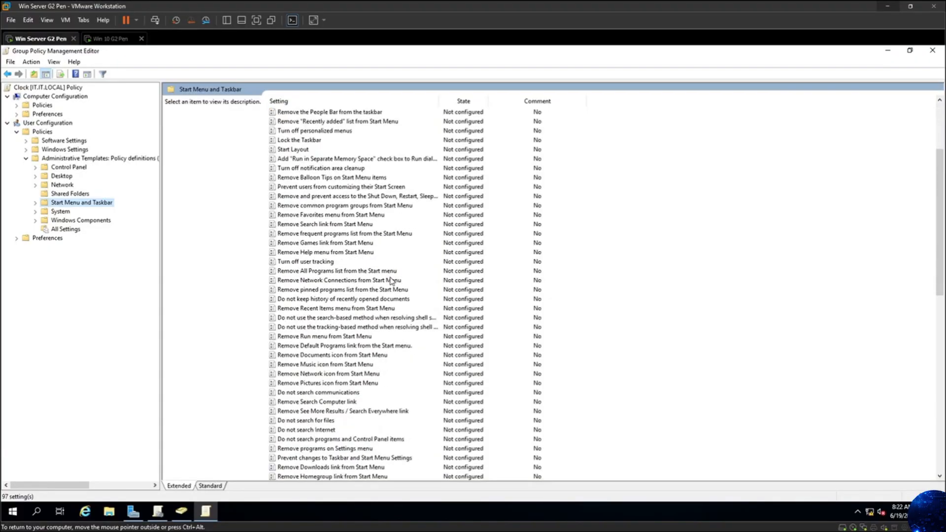
scroll(391, 285, up, 4)
scroll(393, 287, up, 3)
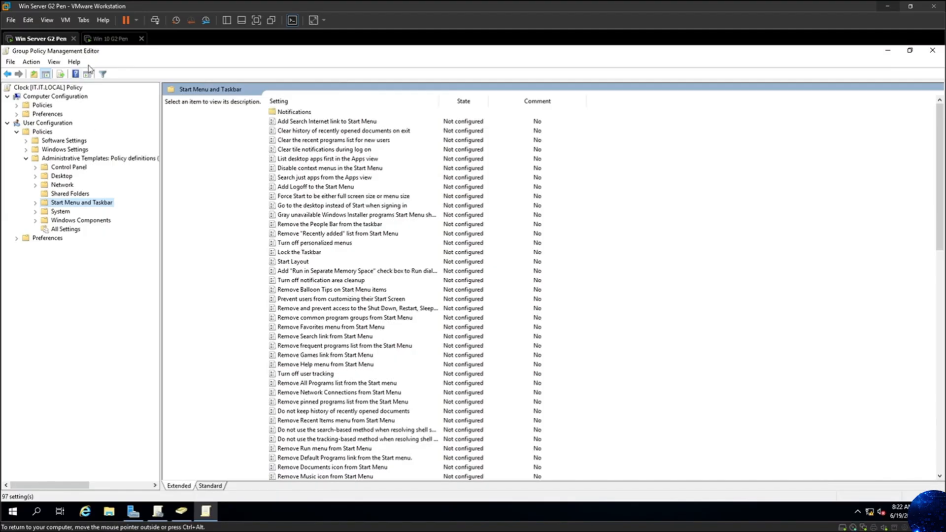
Filter the user Administrative Templates by the keyword Clock, searching policy setting titles and leaving out comments.
click(103, 158)
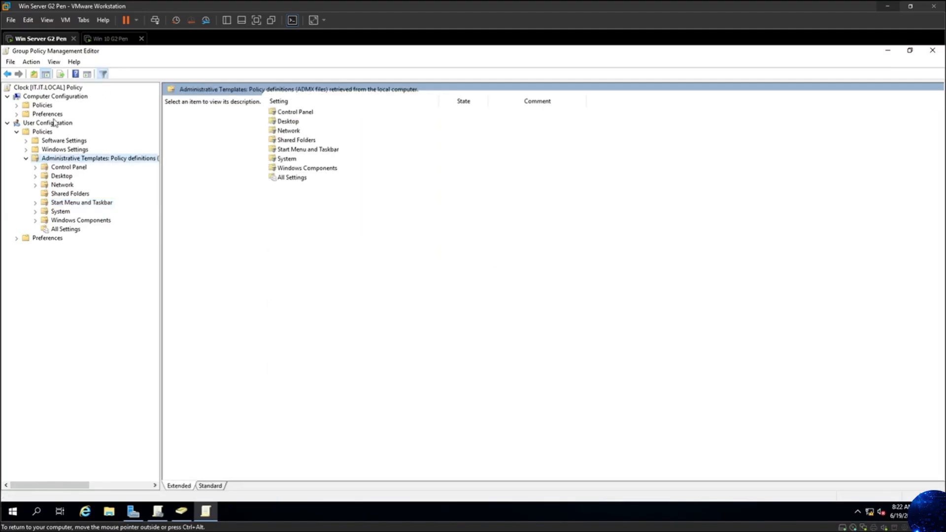
right_click(72, 161)
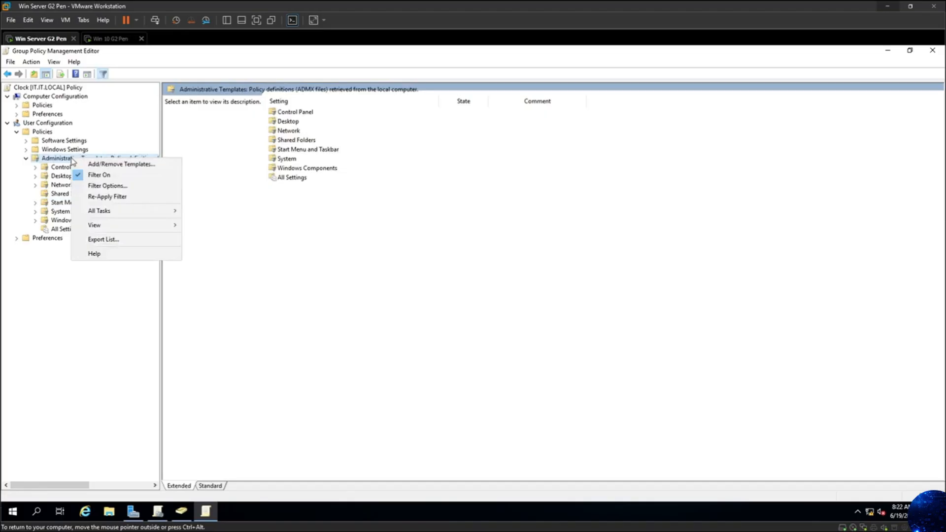
click(102, 188)
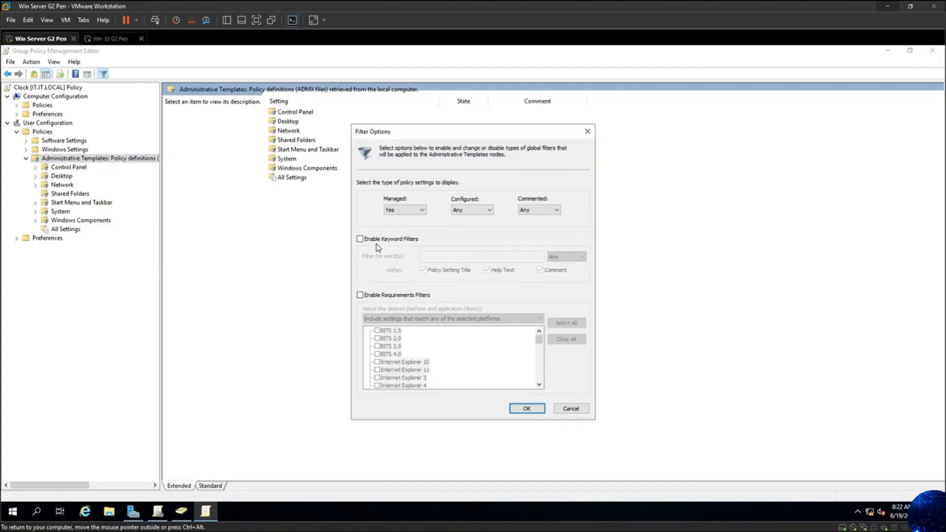
click(410, 241)
click(433, 257)
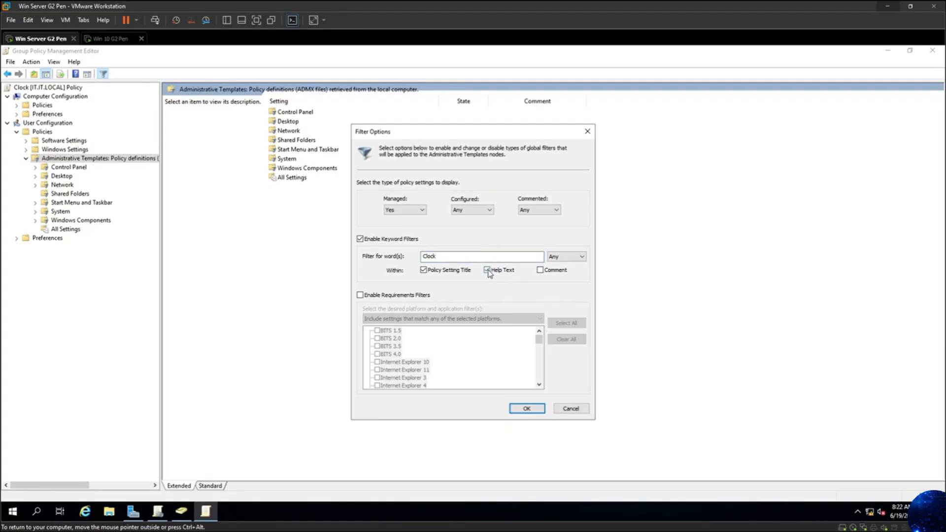
click(526, 409)
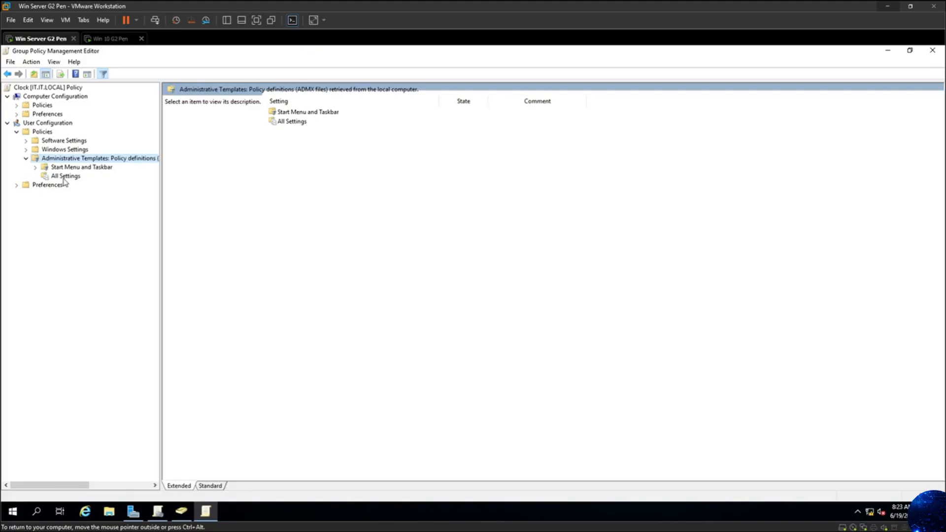
Enable the "Remove Clock from the system notification area" policy under Start Menu and Taskbar.
double_click(289, 113)
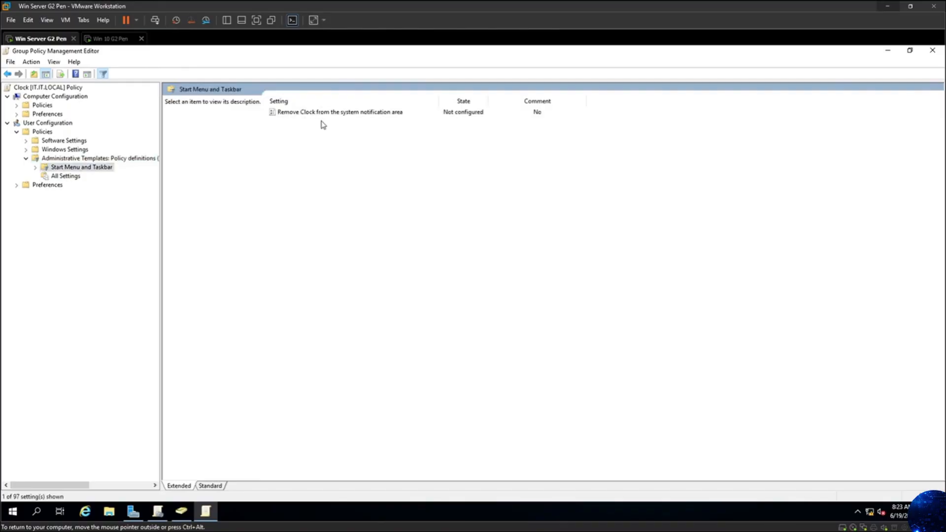
double_click(361, 113)
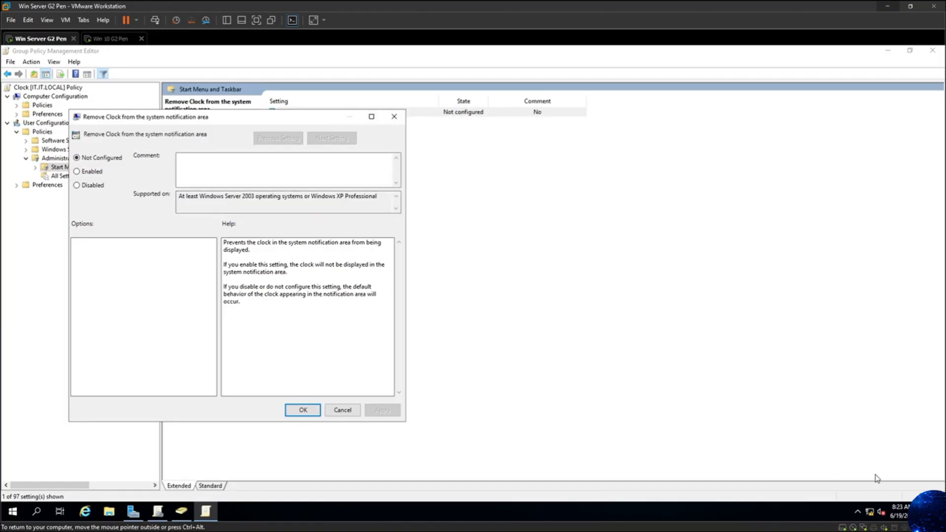
mouse_move(894, 517)
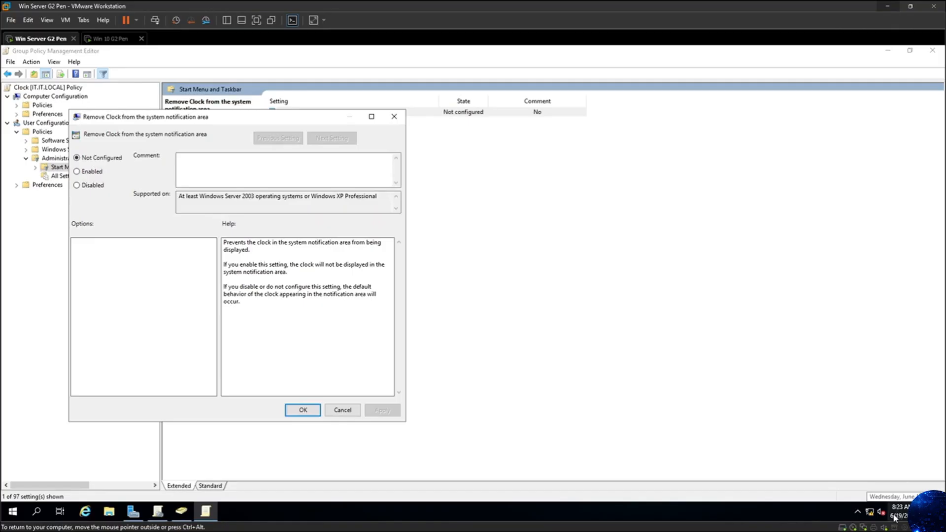
click(77, 172)
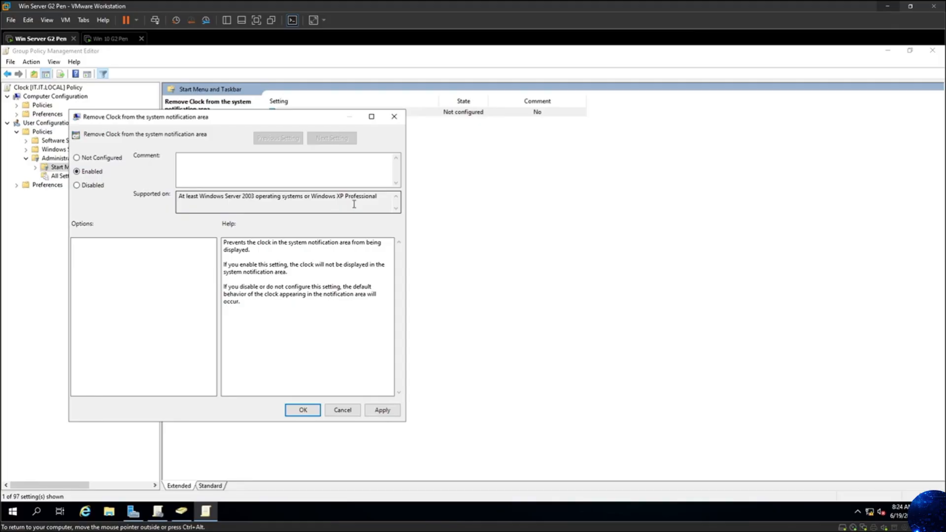
click(206, 179)
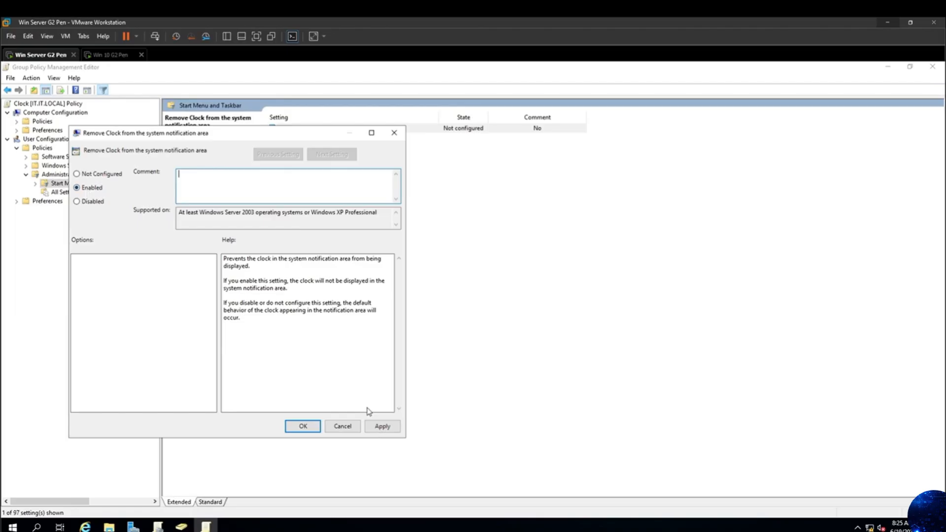
click(383, 411)
click(314, 428)
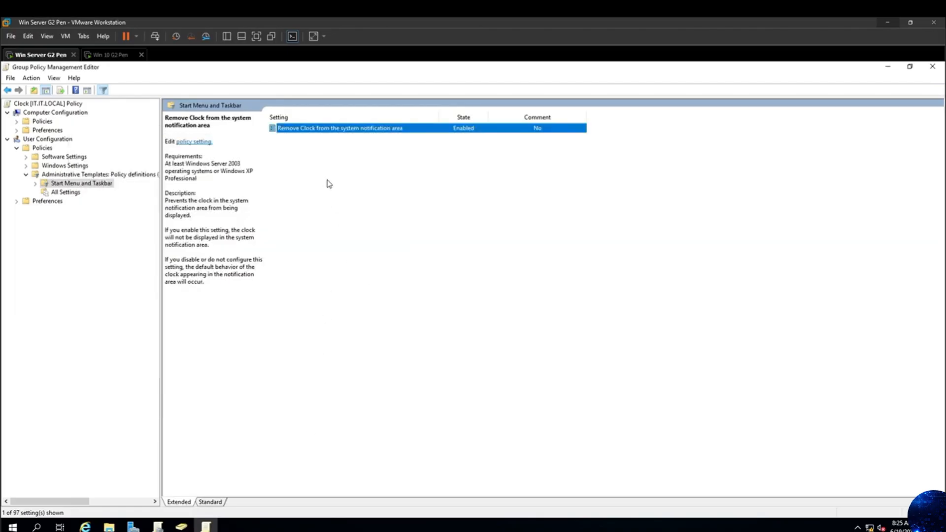
Switch to the Win 10 G2 Pen machine and refresh its desktop to check the taskbar clock.
click(114, 56)
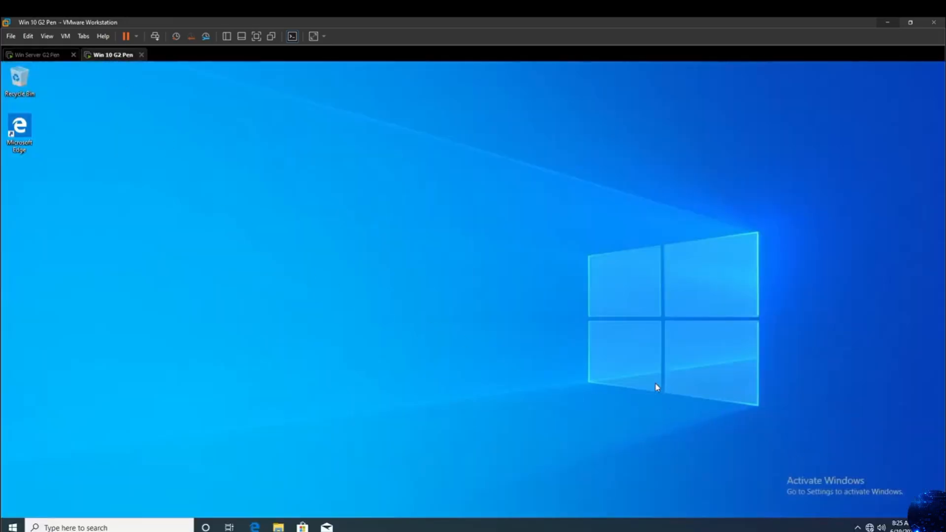
right_click(657, 369)
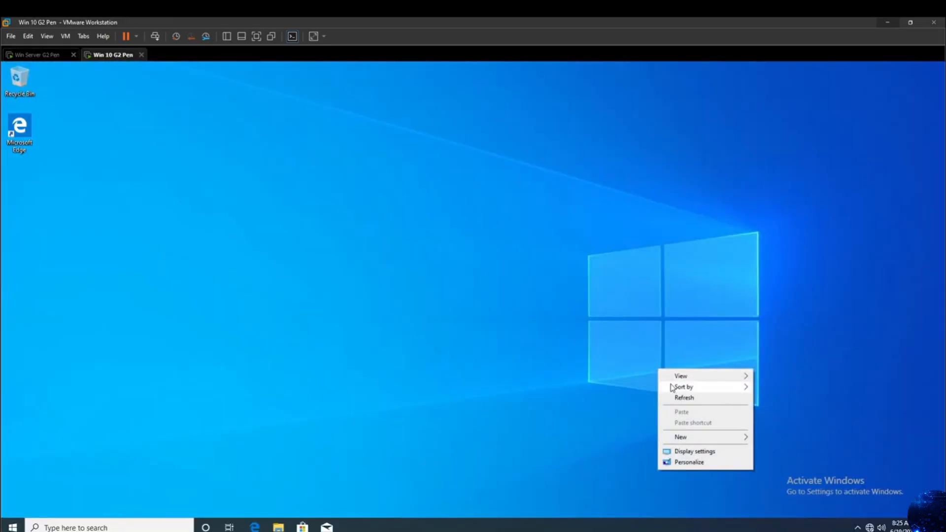
click(683, 398)
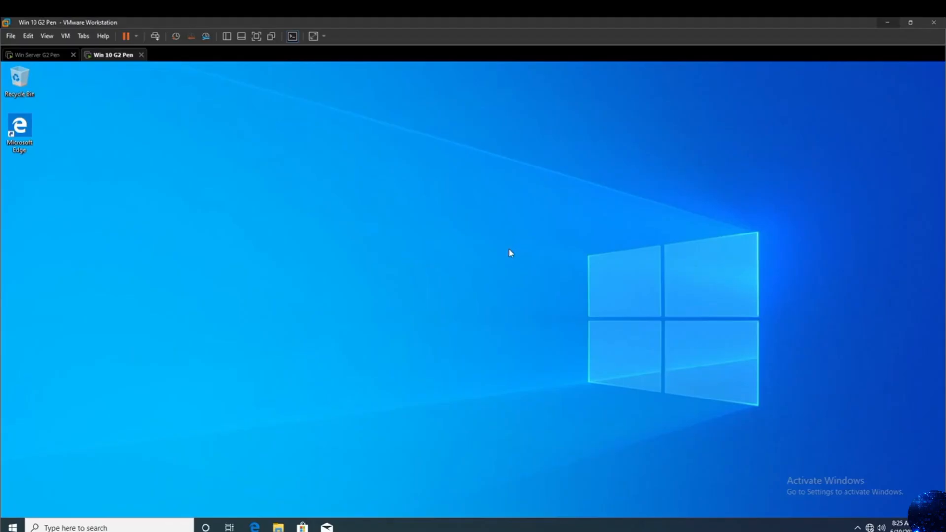
Open a command prompt on the Windows 10 client and force a policy update with gpupdate /force.
key(super+r)
text(c)
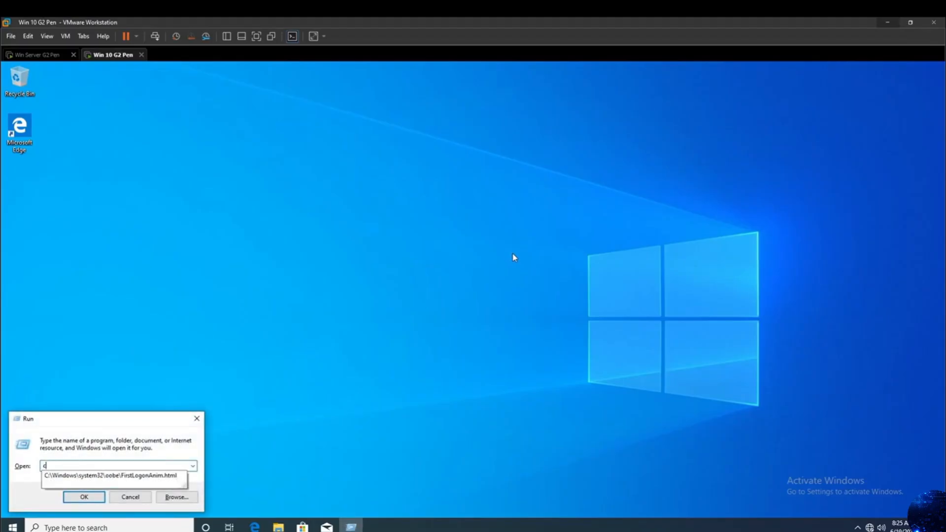
text(md)
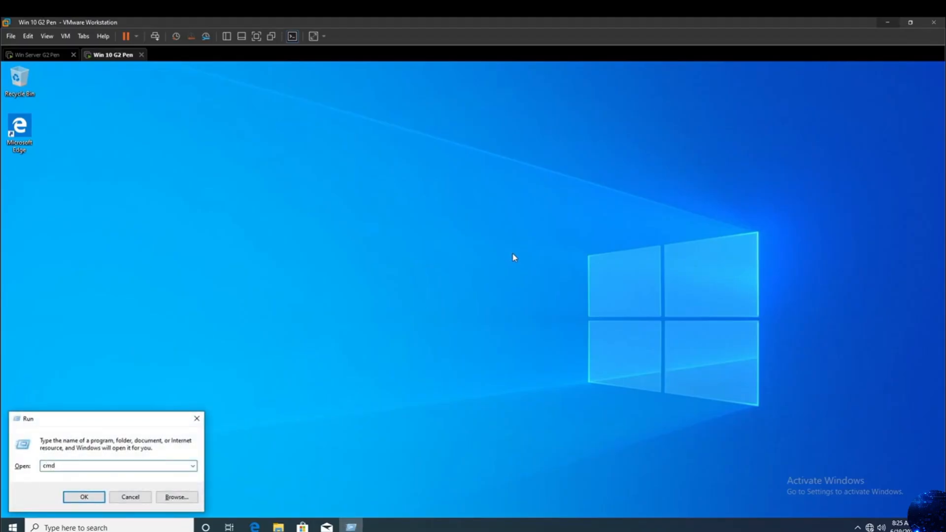
key(Return)
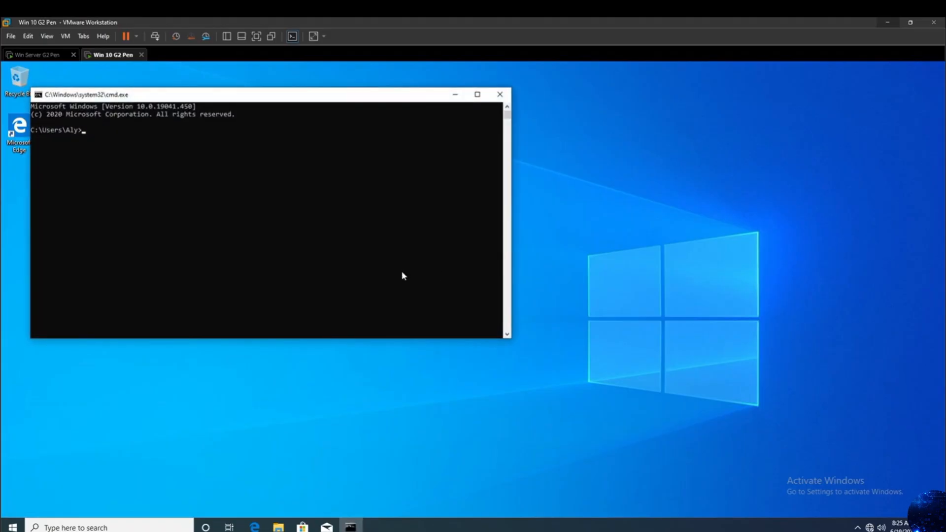
text(gpupdate /force)
key(Return)
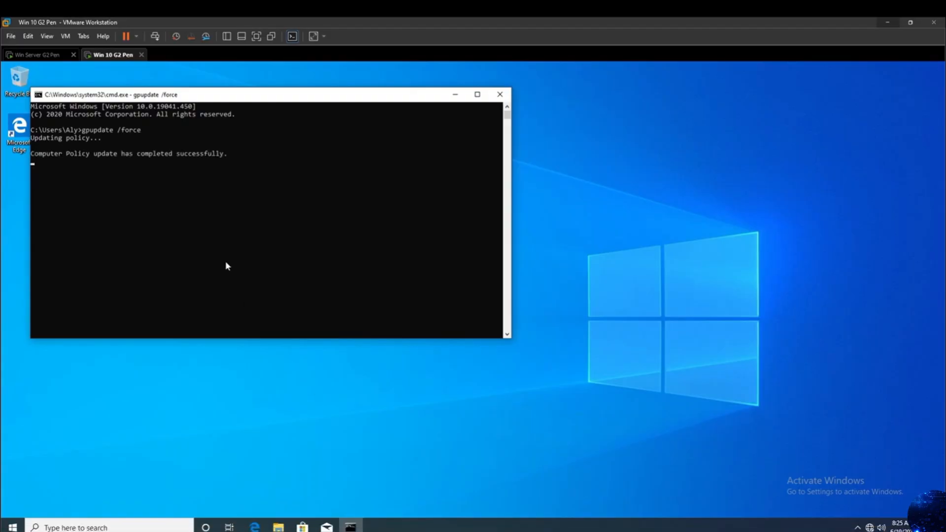
Close the command prompt, sign out of the Windows 10 client and sign back in with the account password.
click(500, 94)
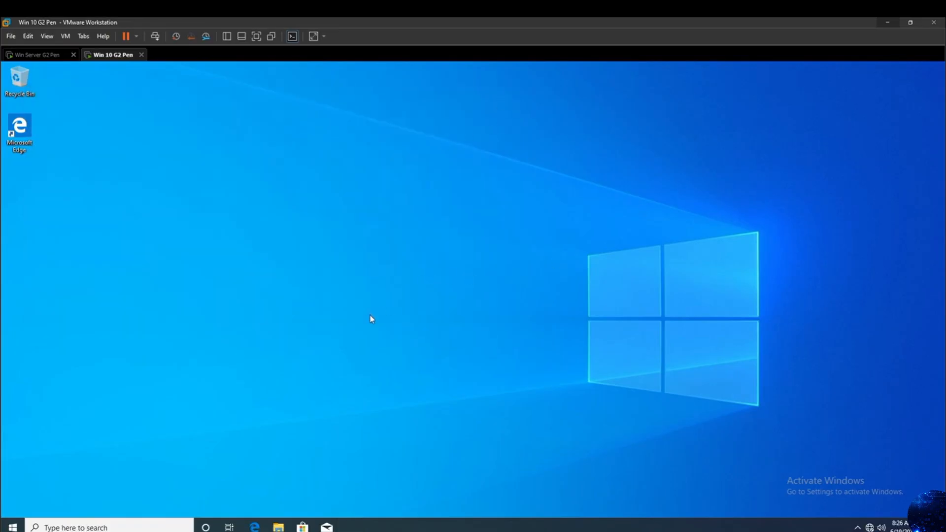
key(super+x)
key(u)
key(i)
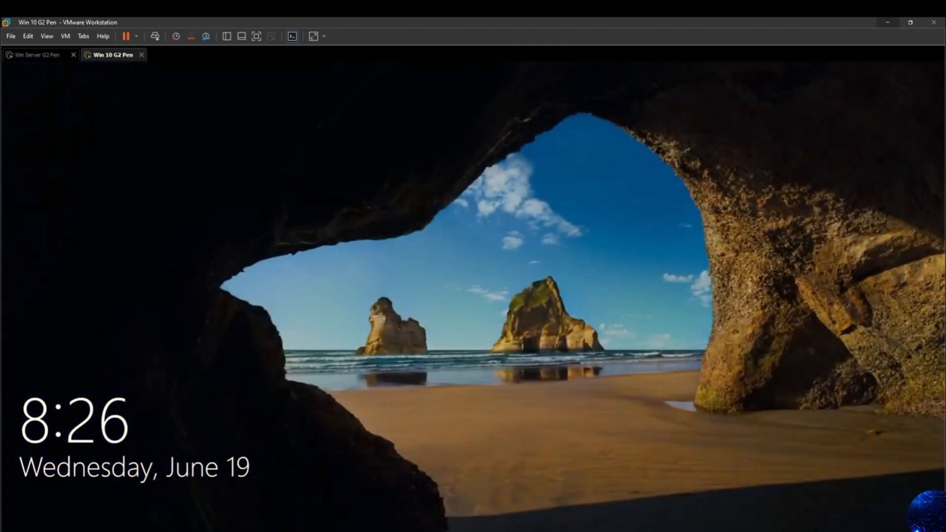
click(513, 301)
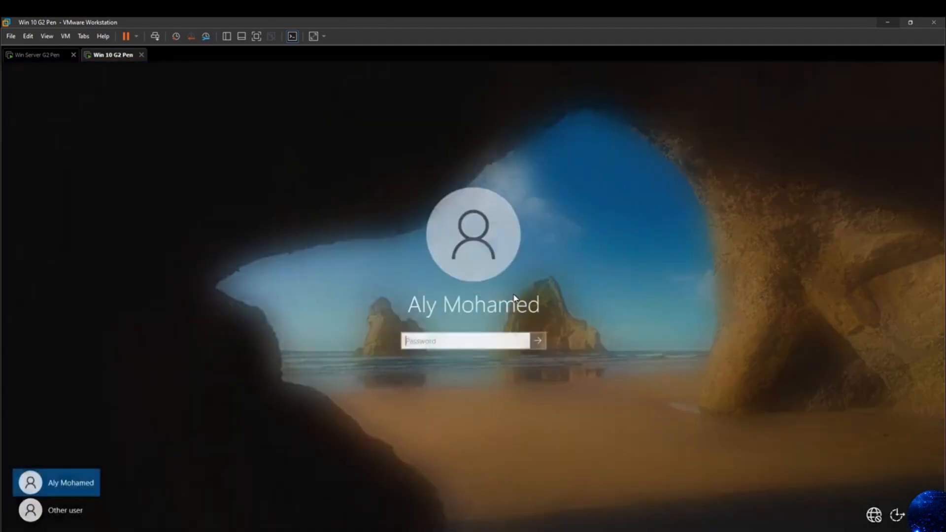
text(********)
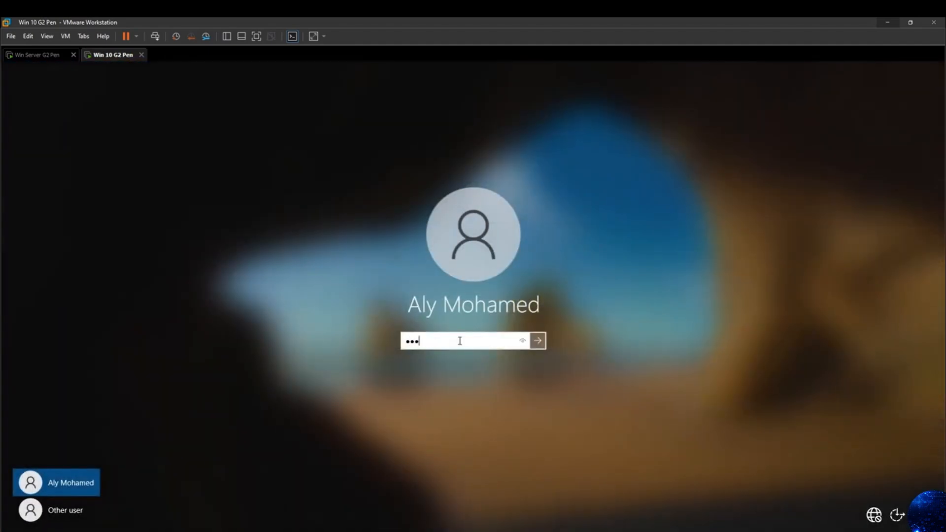
key(Return)
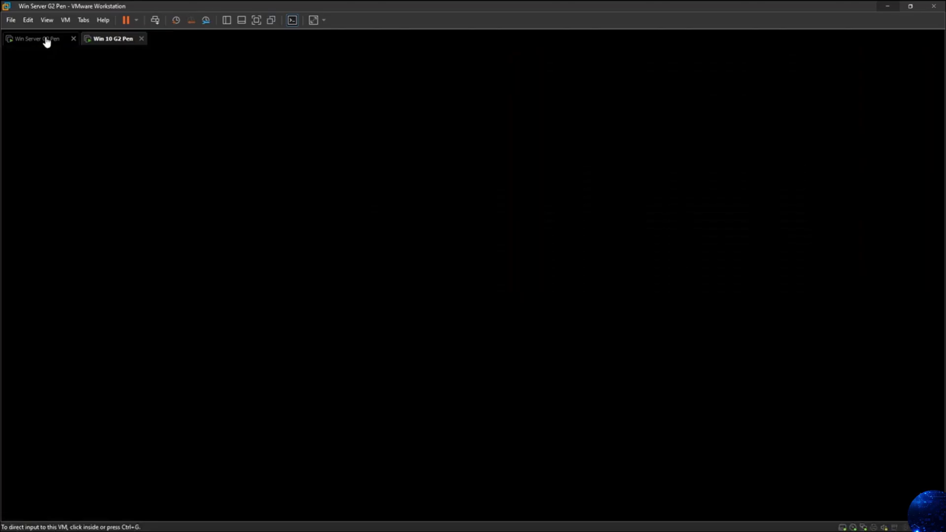
Switch to the Win Server G2 Pen machine, close the policy editor and display the scope of the Clock link under HR.
click(46, 40)
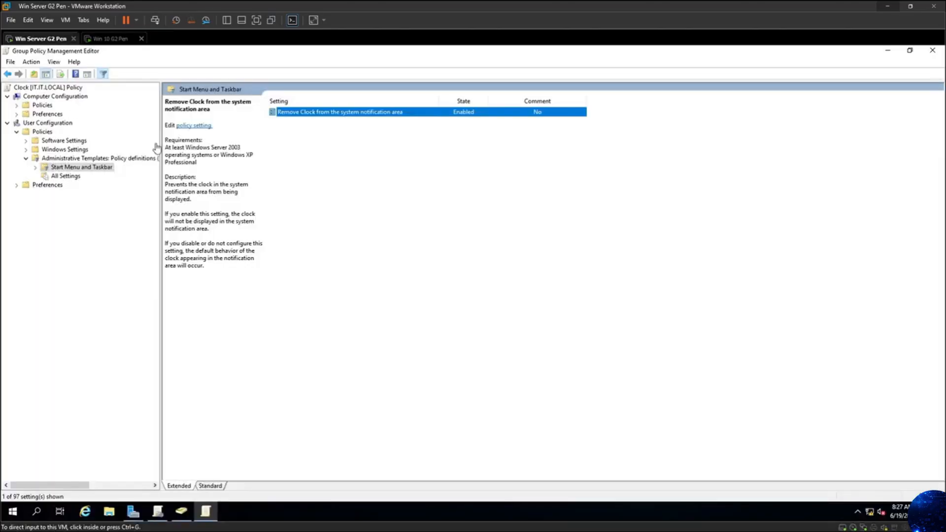
click(933, 49)
click(35, 140)
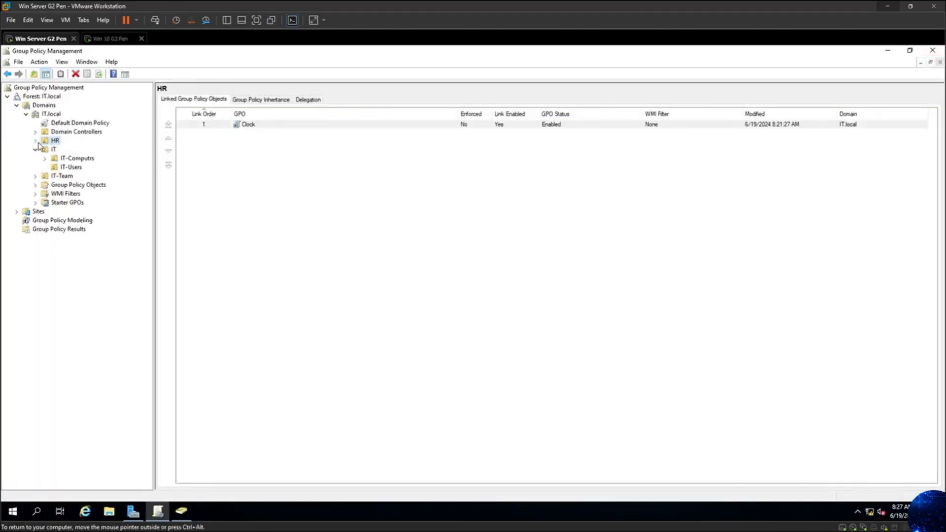
click(35, 149)
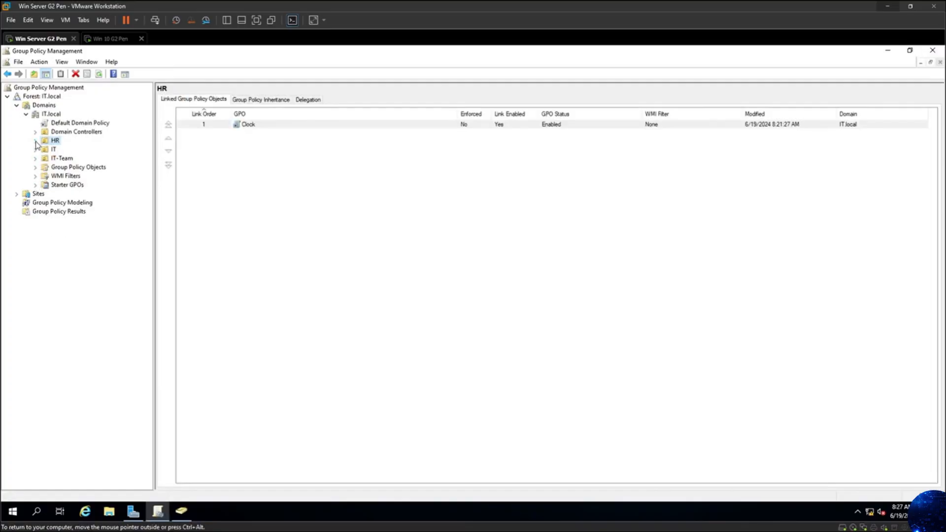
click(35, 141)
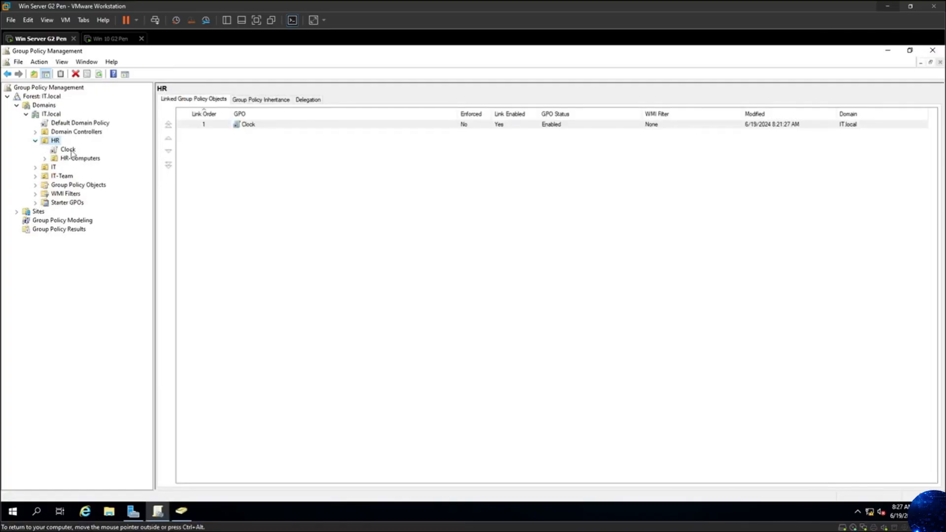
click(70, 150)
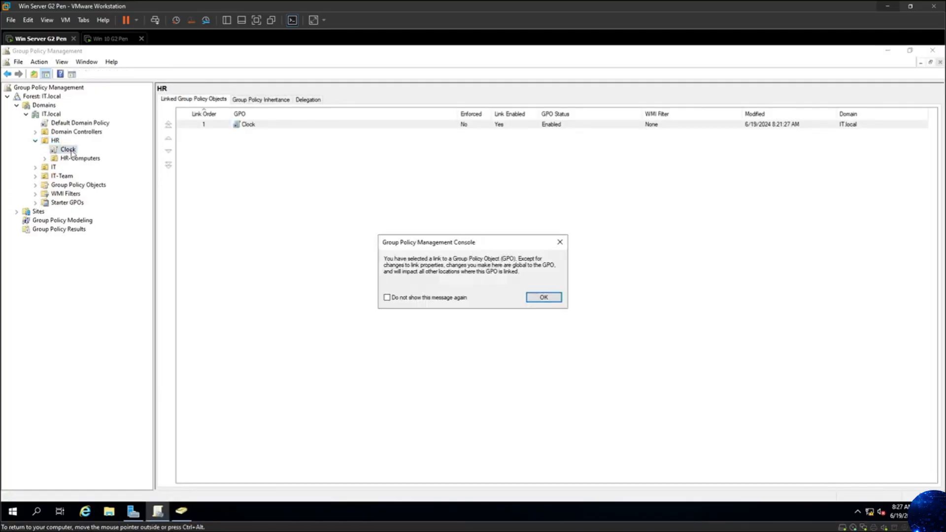
click(544, 296)
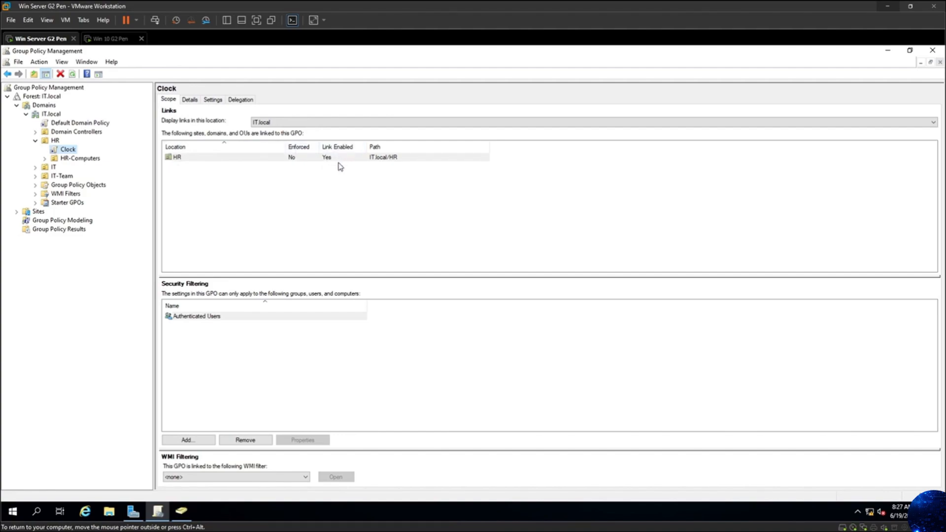
Try to create a new GPO named Clock linked to the IT organizational unit.
right_click(51, 170)
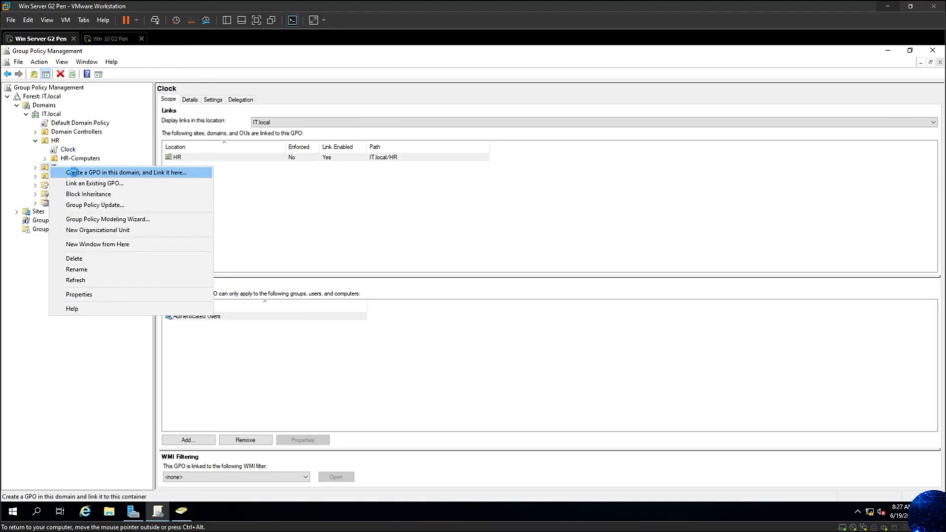
click(74, 171)
text(C)
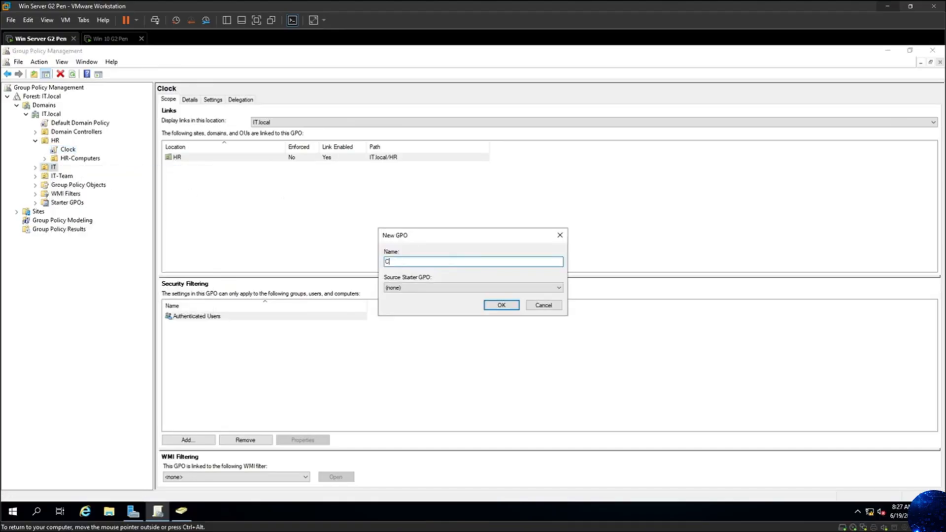
text(lock)
click(502, 305)
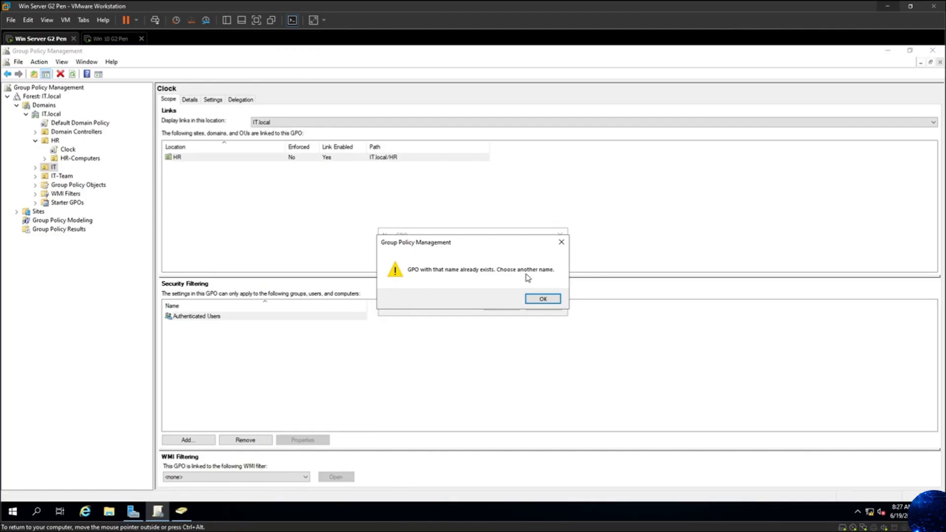
click(542, 300)
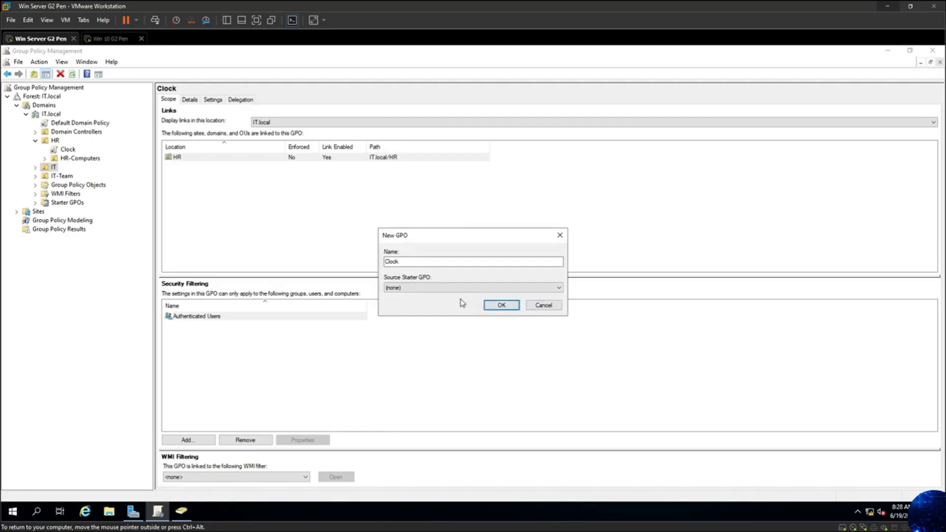
click(541, 307)
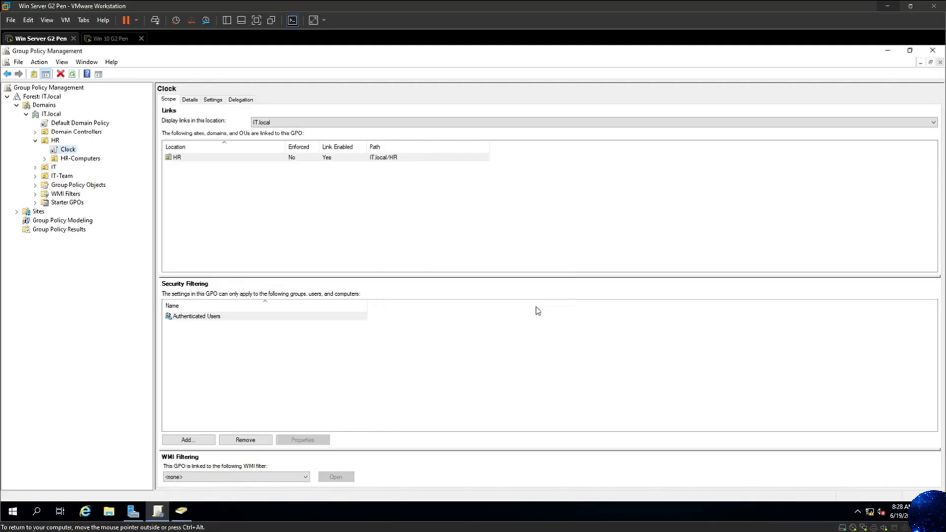
Link the existing Clock GPO to the IT organizational unit and expand the unit to show its link.
right_click(52, 170)
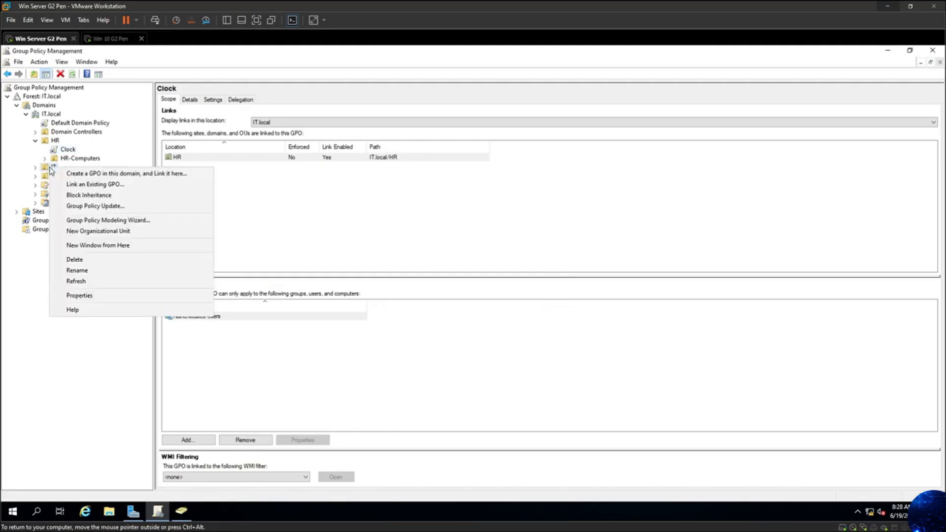
click(66, 185)
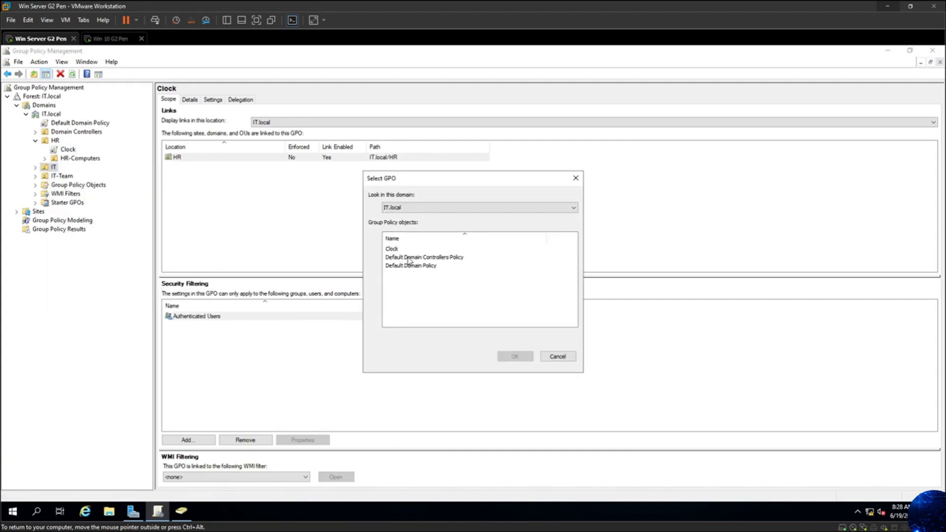
double_click(395, 248)
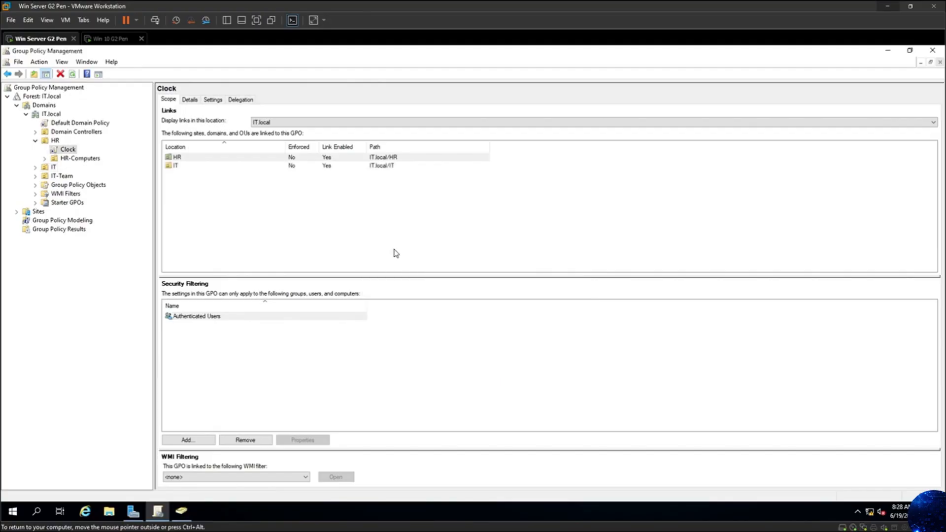
click(35, 167)
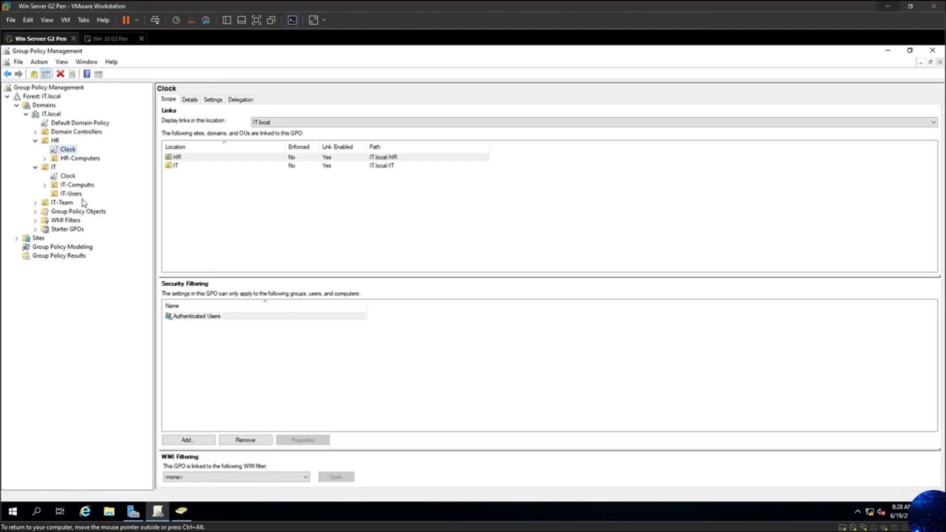
Review the Clock link under the IT unit, and switch to the Win 10 G2 Pen machine to check the taskbar clock.
right_click(56, 169)
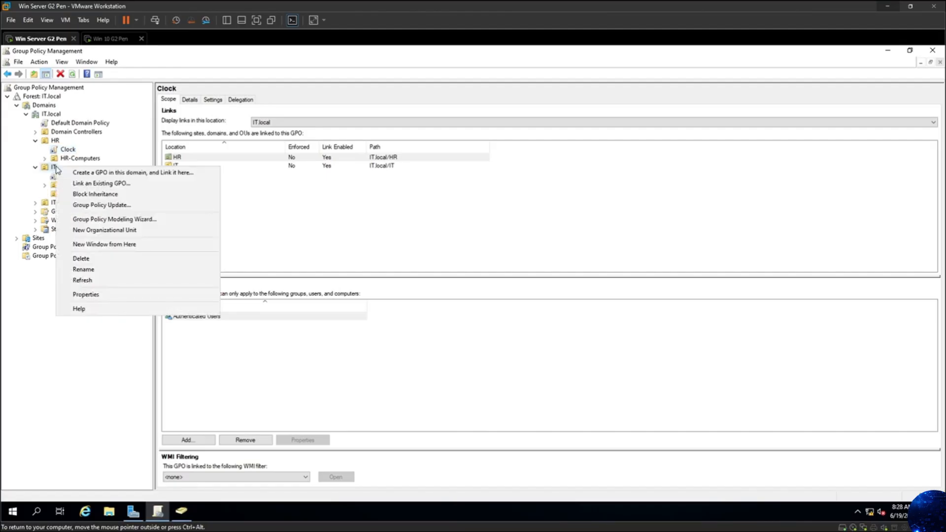
click(55, 168)
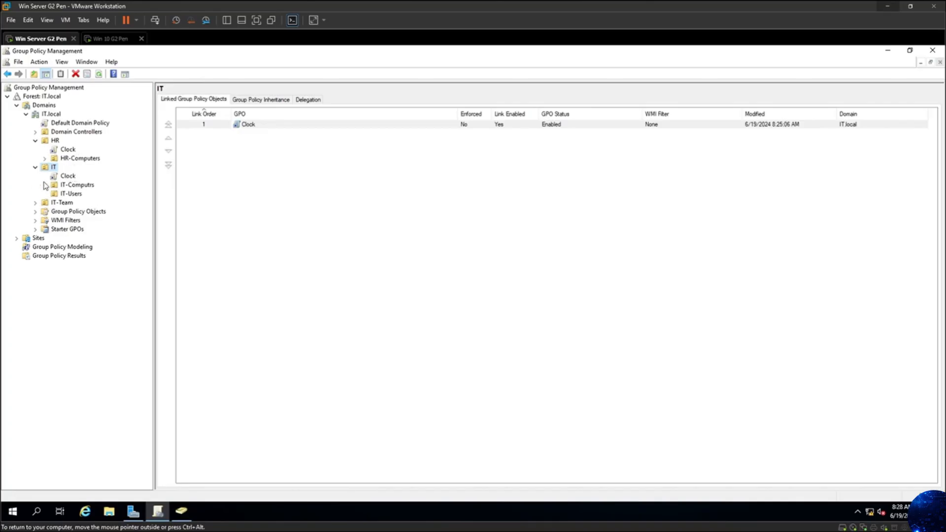
click(67, 176)
right_click(55, 168)
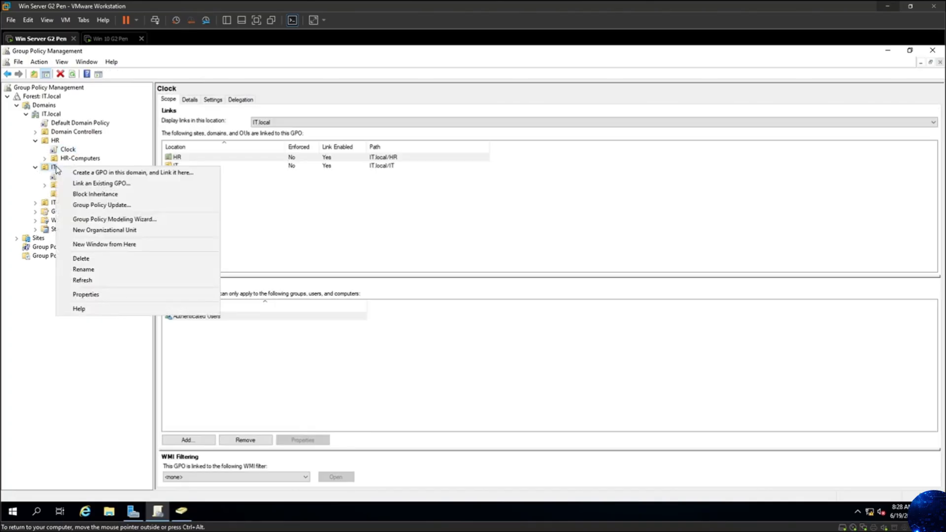
click(54, 168)
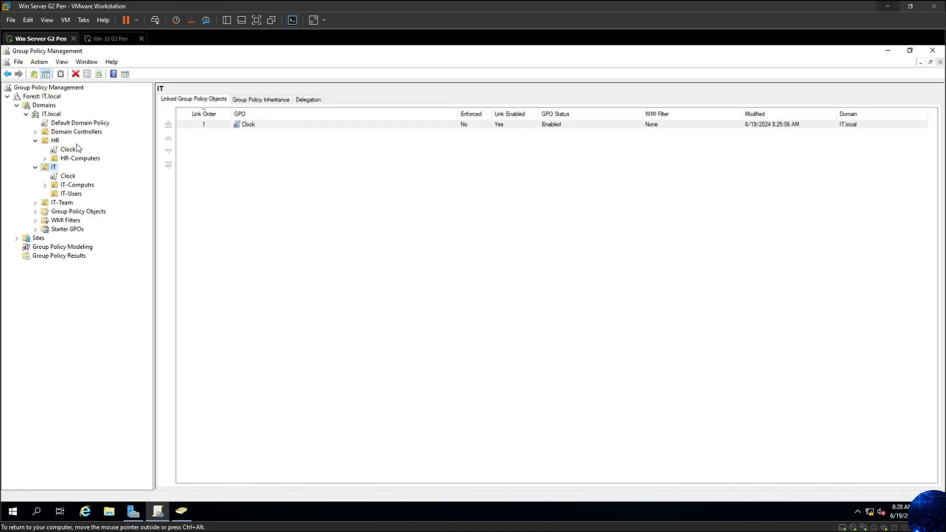
click(36, 168)
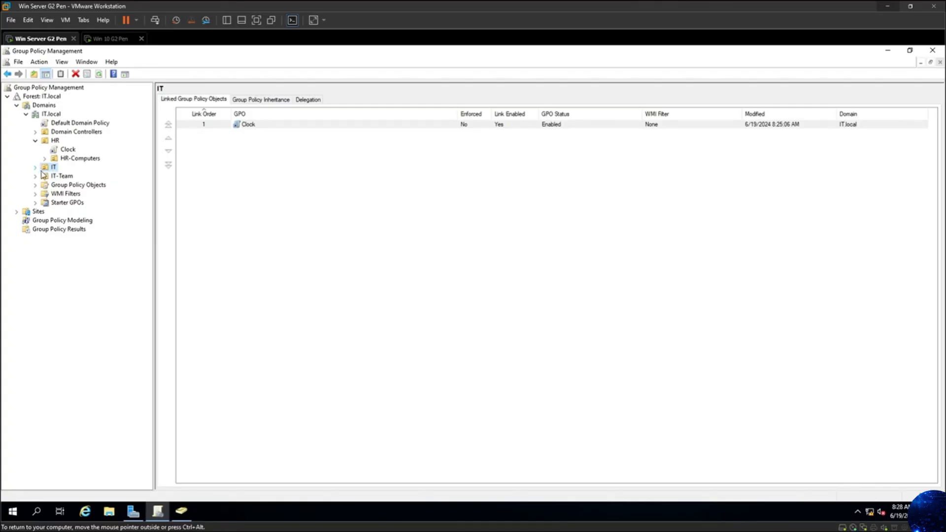
click(109, 39)
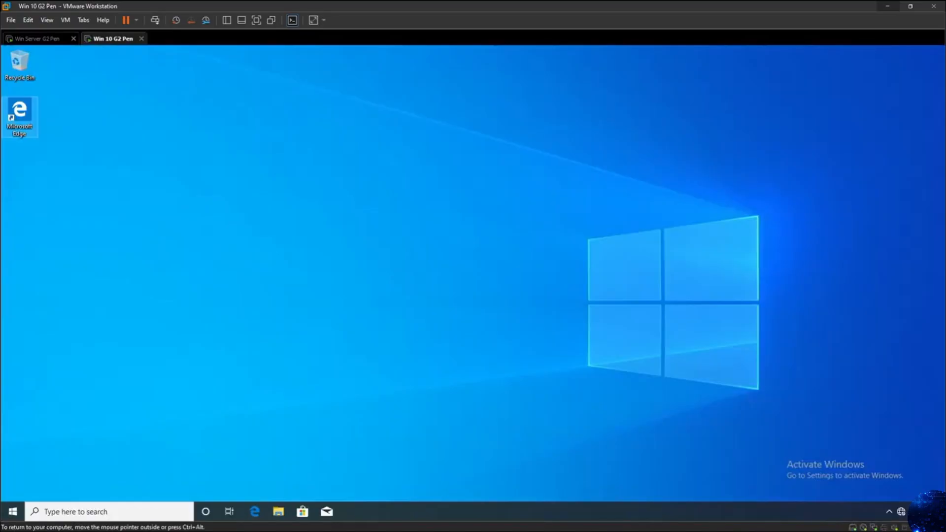